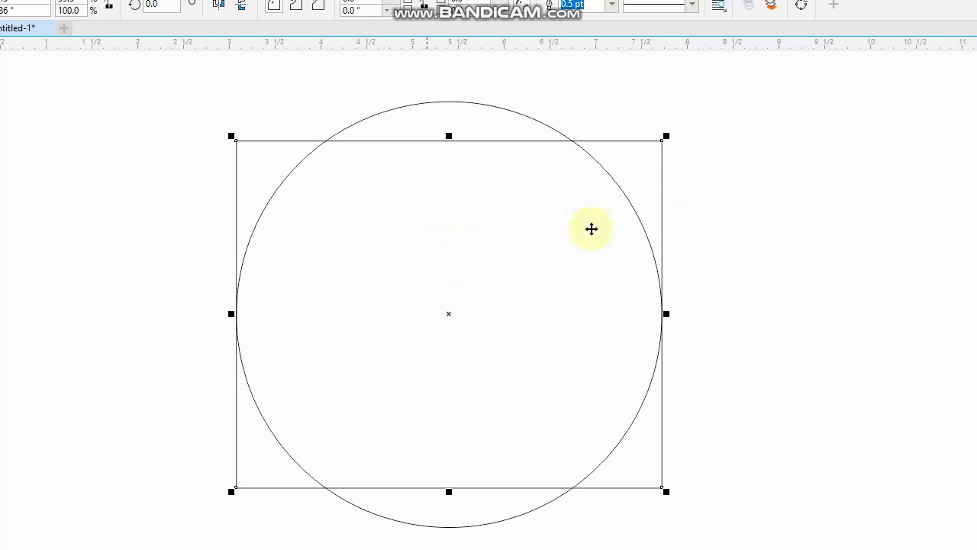
Step: Deselect the rectangle and activate the Pen tool for drawing a curve
{"action": "left_click", "coordinate": [18, 95]}
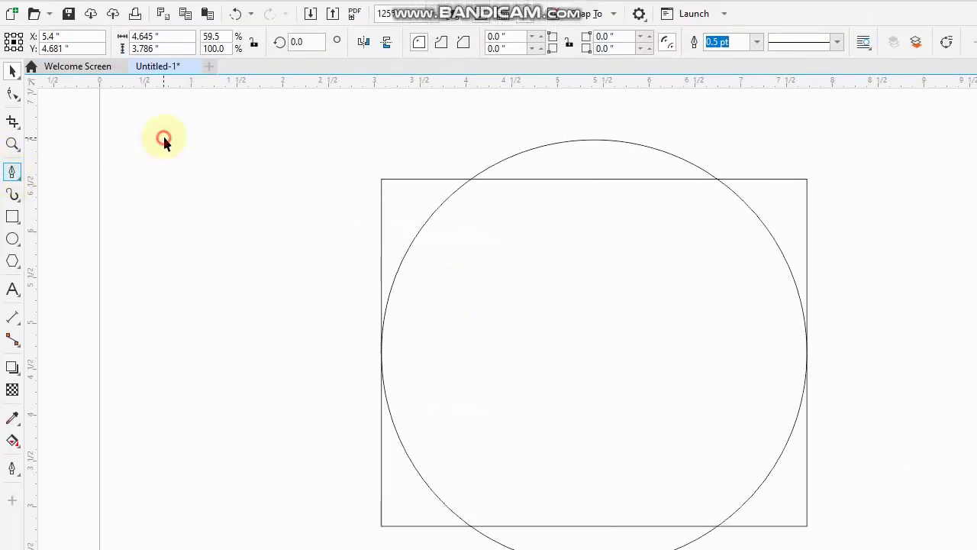
{"action": "left_click", "coordinate": [17, 185]}
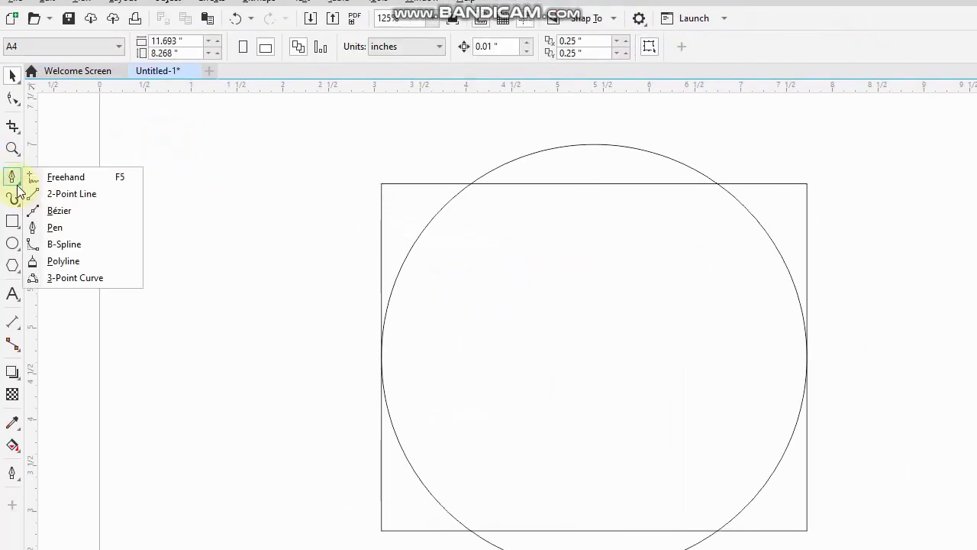
{"action": "left_click", "coordinate": [56, 229]}
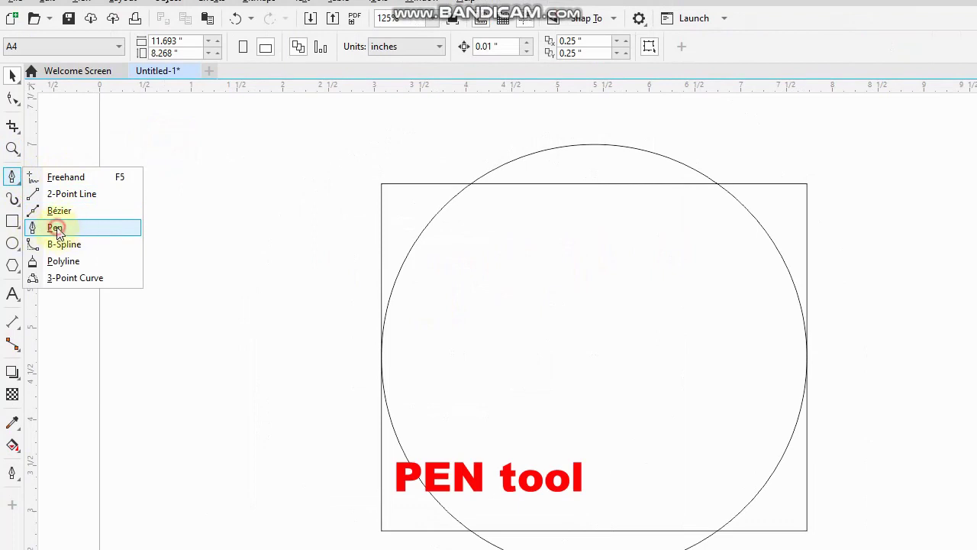
{"action": "left_click", "coordinate": [381, 356]}
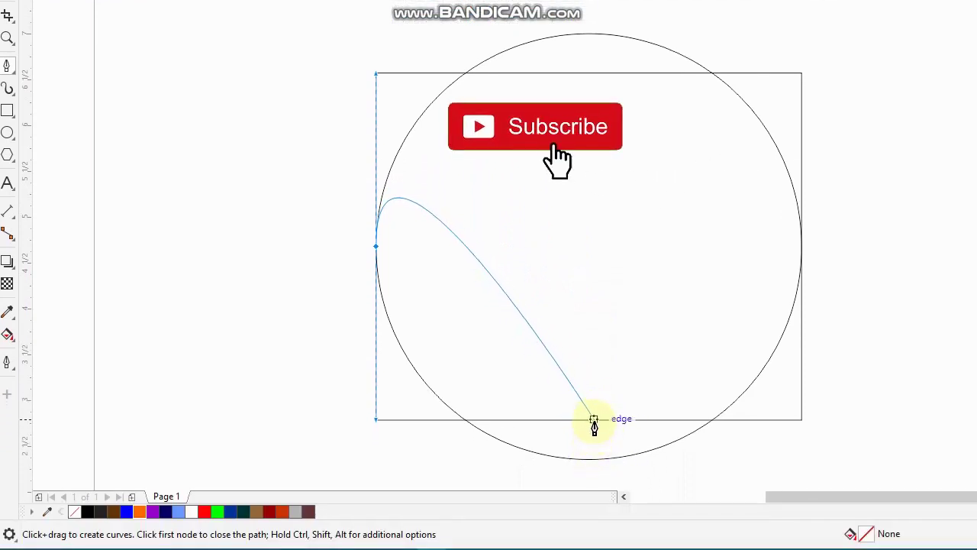
{"action": "left_click_drag", "start_coordinate": [594, 421], "coordinate": [580, 379]}
{"action": "scroll", "coordinate": [573, 299], "scroll_direction": "down", "scroll_amount": 4}
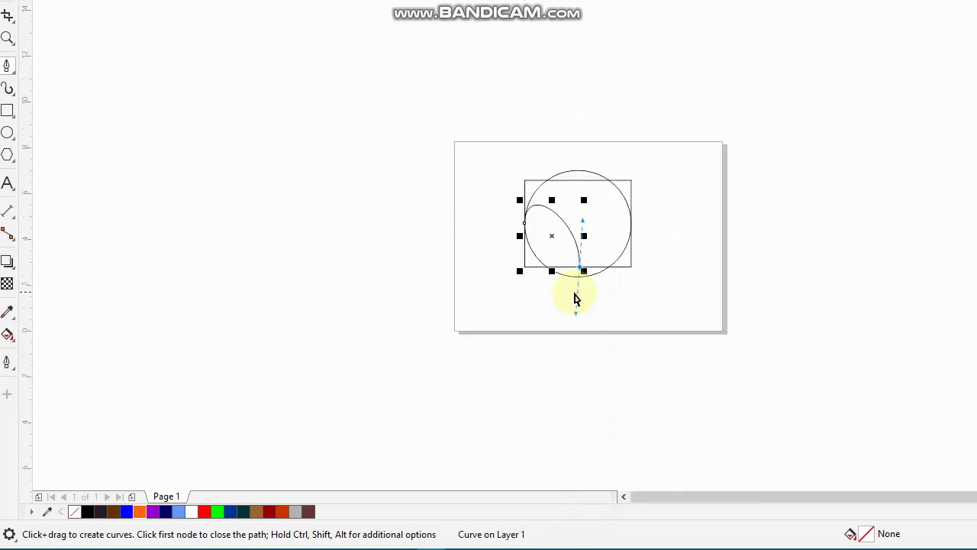
{"action": "key", "text": "ctrl+z"}
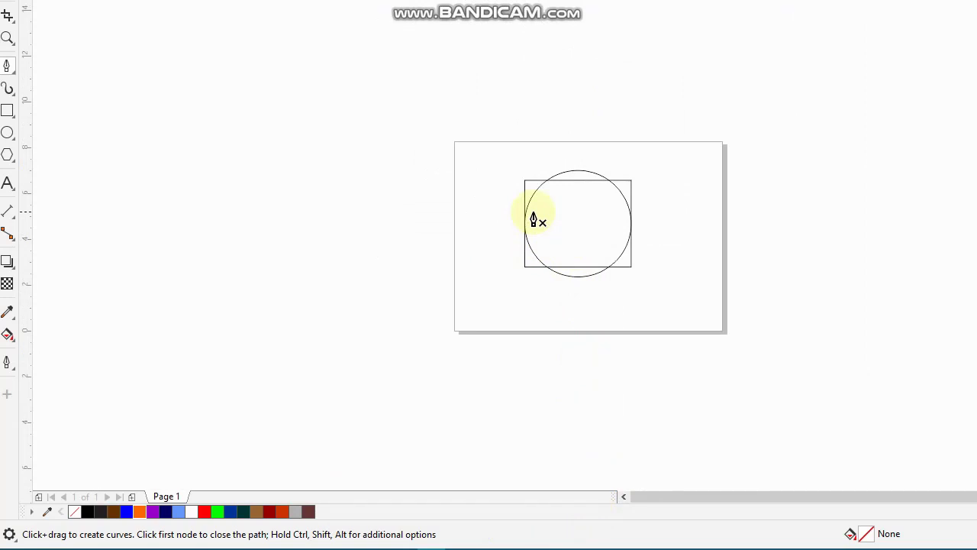
Step: Draw an S-shaped curve with the Pen tool from the circle's left quadrant through its centre to its right quadrant, then end the path
{"action": "scroll", "coordinate": [534, 219], "scroll_direction": "up", "scroll_amount": 2}
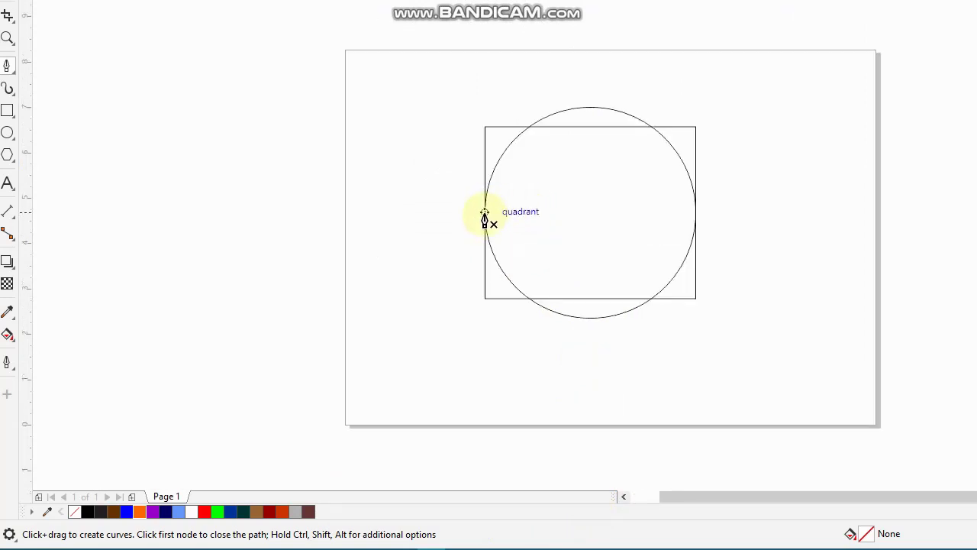
{"action": "left_click_drag", "start_coordinate": [484, 212], "coordinate": [485, 133]}
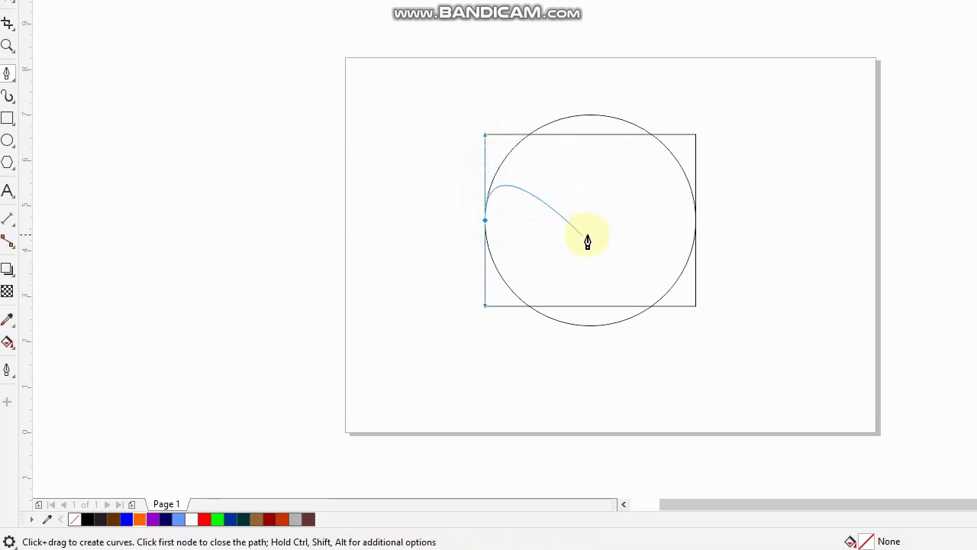
{"action": "left_click_drag", "start_coordinate": [590, 222], "coordinate": [590, 309]}
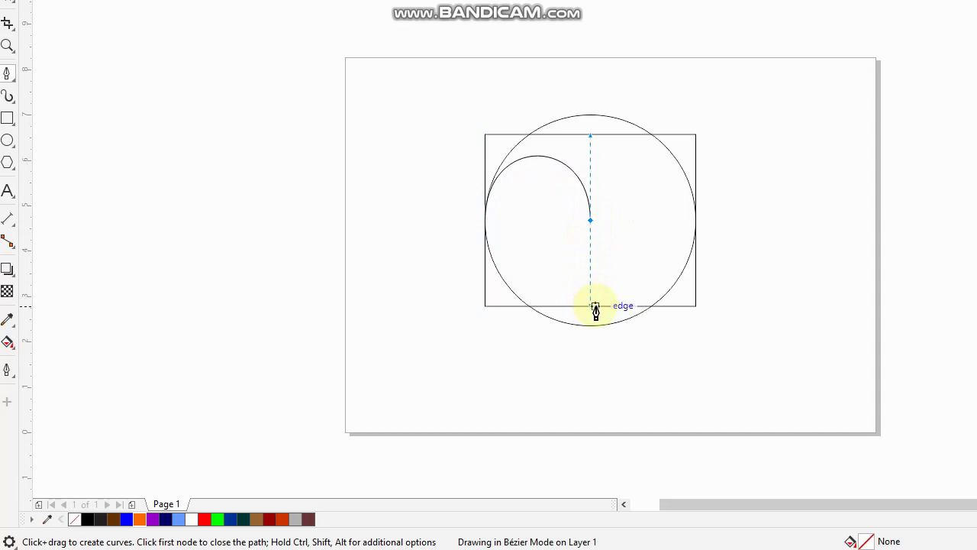
{"action": "left_click_drag", "start_coordinate": [596, 308], "coordinate": [595, 308]}
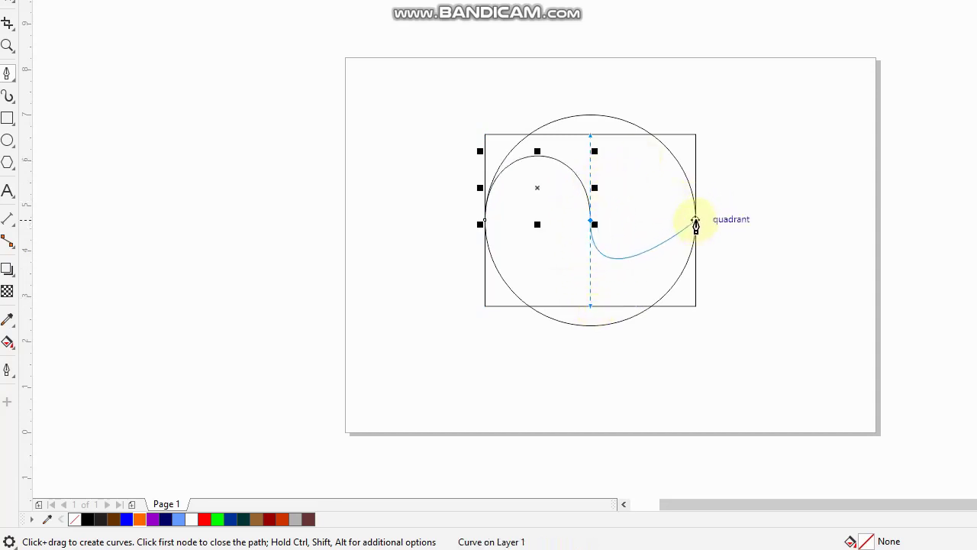
{"action": "left_click_drag", "start_coordinate": [696, 222], "coordinate": [695, 139]}
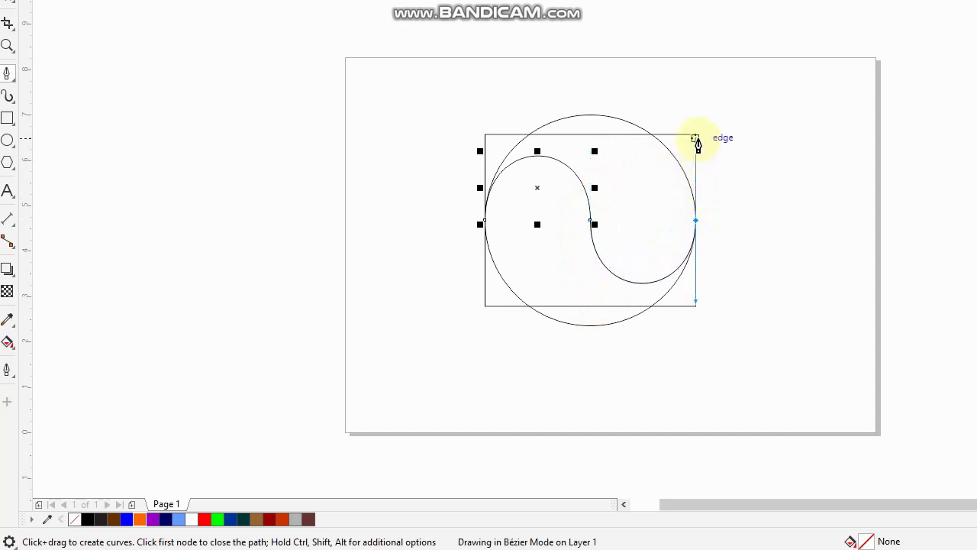
{"action": "left_click_drag", "start_coordinate": [697, 145], "coordinate": [697, 145]}
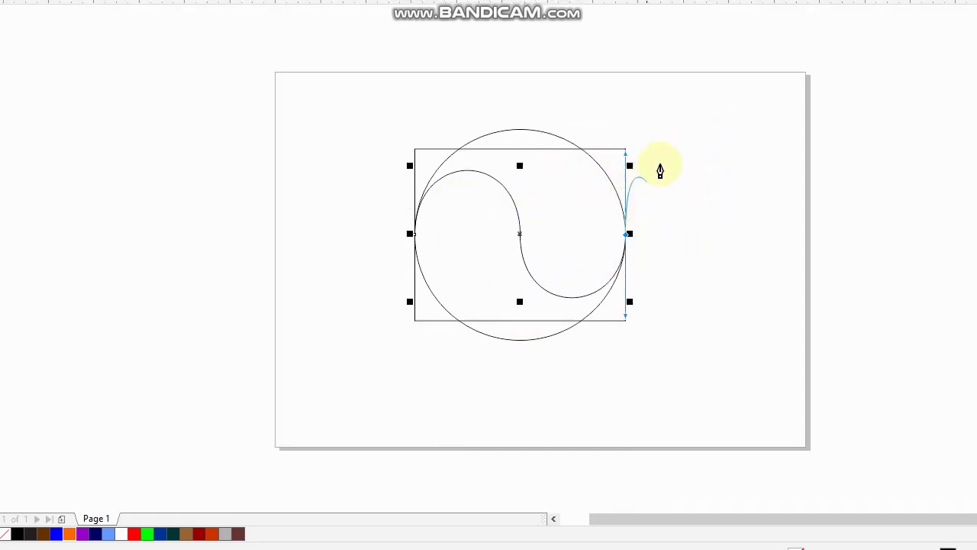
{"action": "key", "text": "space"}
{"action": "key", "text": "space"}
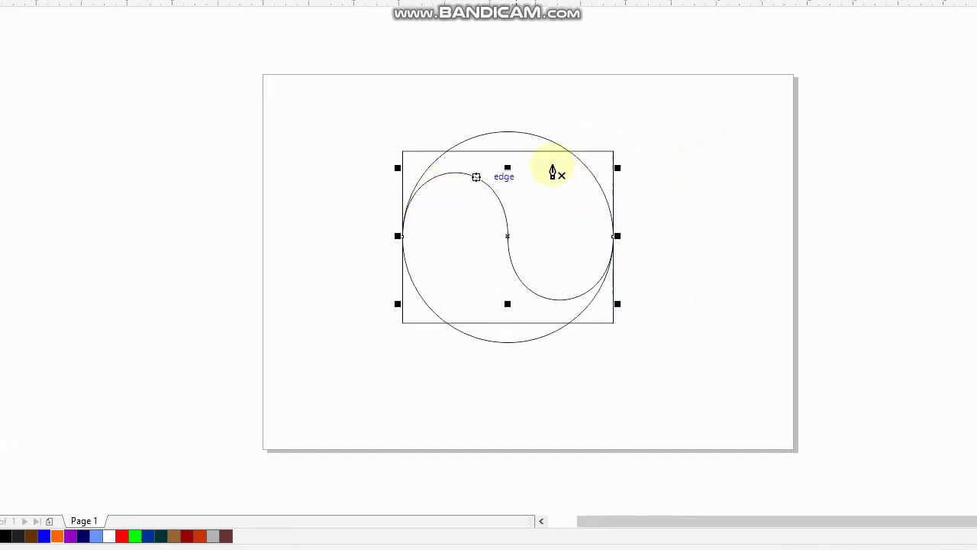
Step: Move the guide rectangle away from the circle and delete it
{"action": "left_click", "coordinate": [12, 104]}
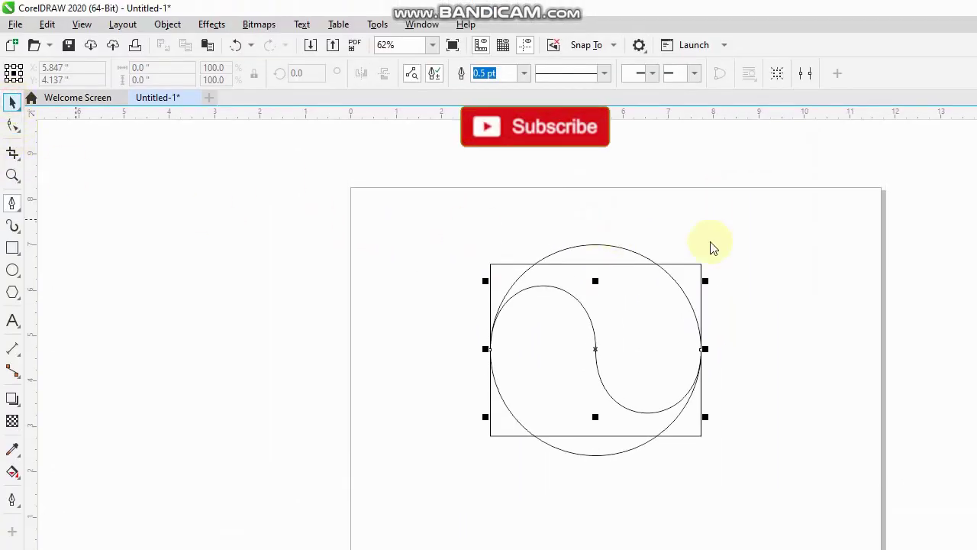
{"action": "left_click", "coordinate": [733, 232]}
{"action": "left_click", "coordinate": [550, 271]}
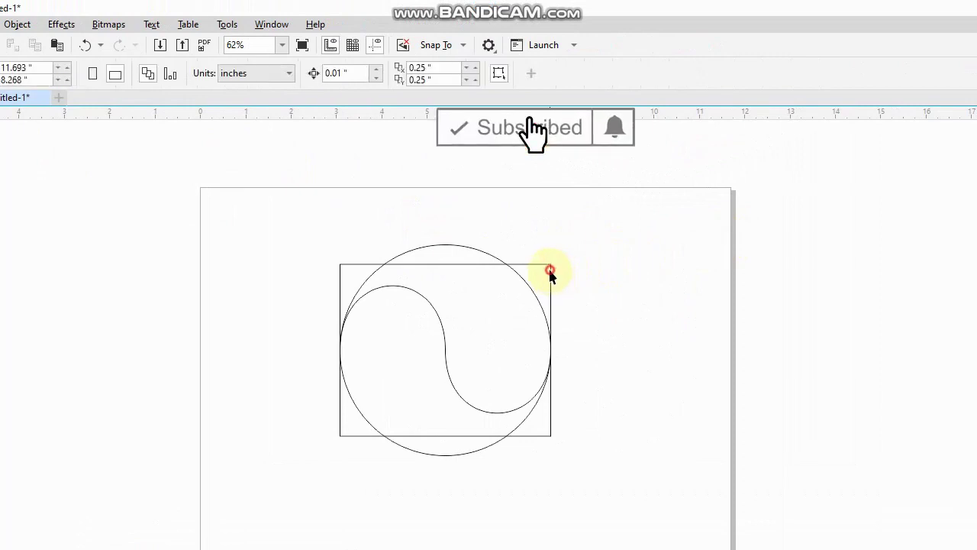
{"action": "left_click_drag", "start_coordinate": [551, 270], "coordinate": [892, 239]}
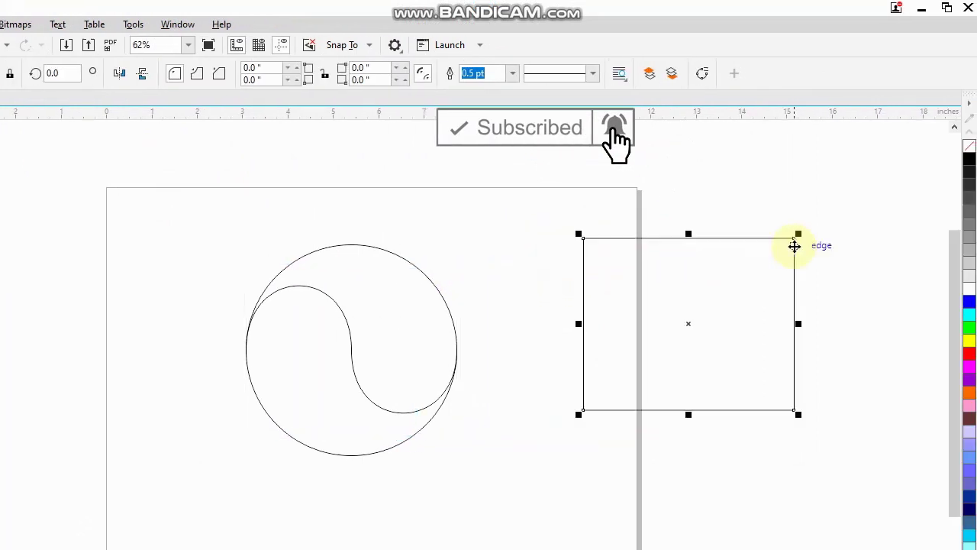
{"action": "right_click", "coordinate": [762, 260]}
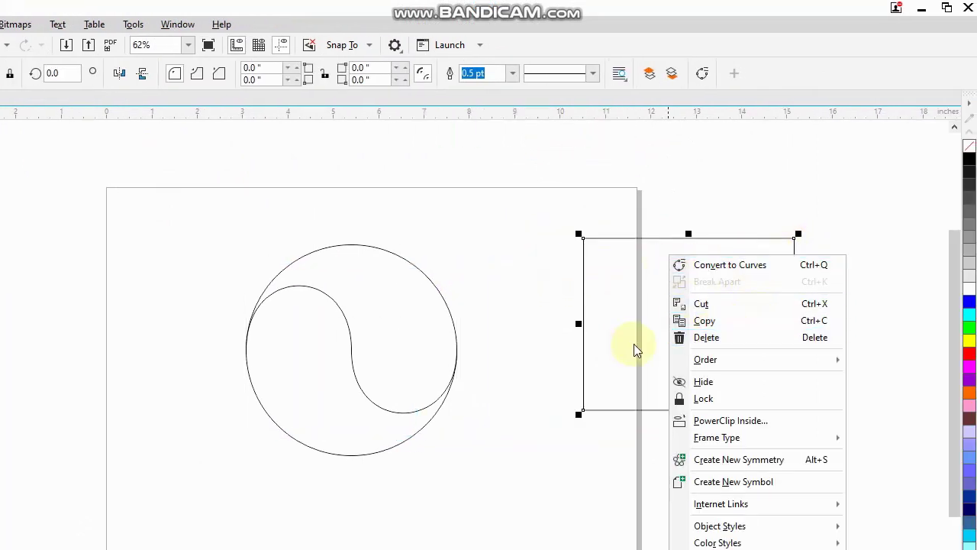
{"action": "left_click", "coordinate": [695, 337]}
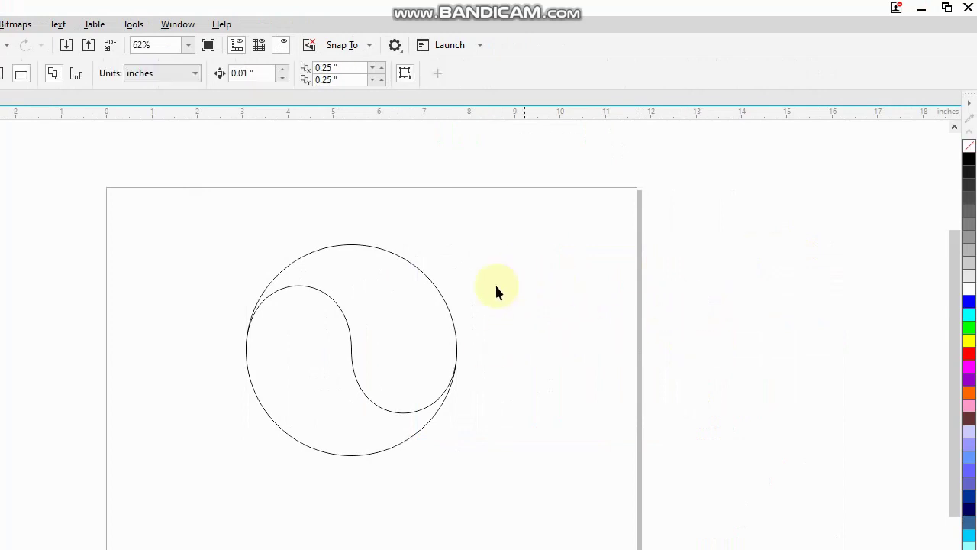
{"action": "left_click", "coordinate": [450, 306]}
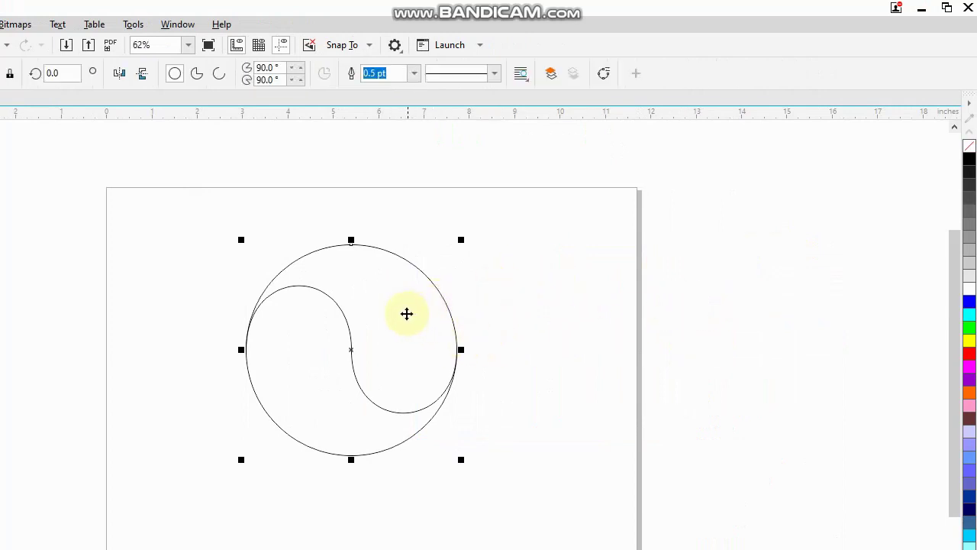
{"action": "left_click_drag", "start_coordinate": [404, 314], "coordinate": [708, 207]}
{"action": "right_click", "coordinate": [662, 201]}
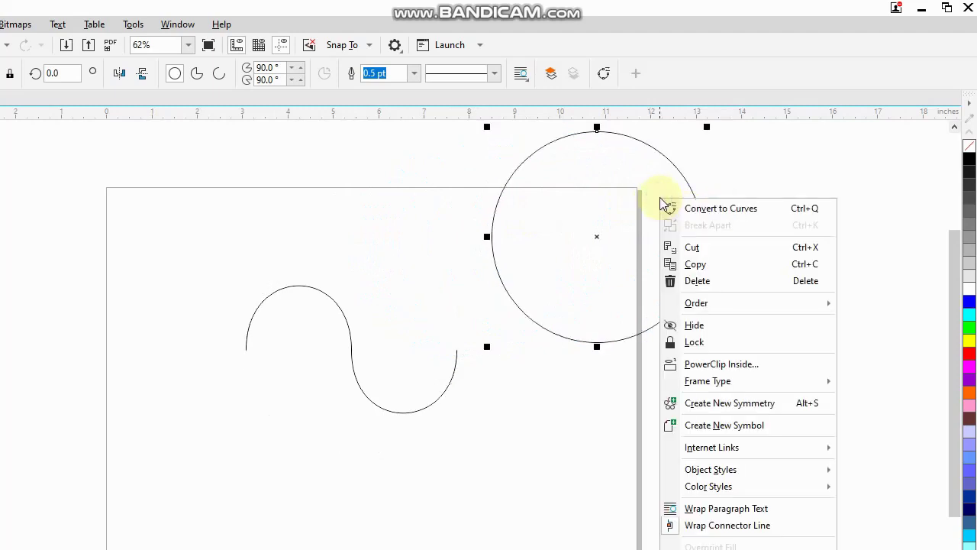
{"action": "key", "text": "Escape"}
{"action": "key", "text": "ctrl+z"}
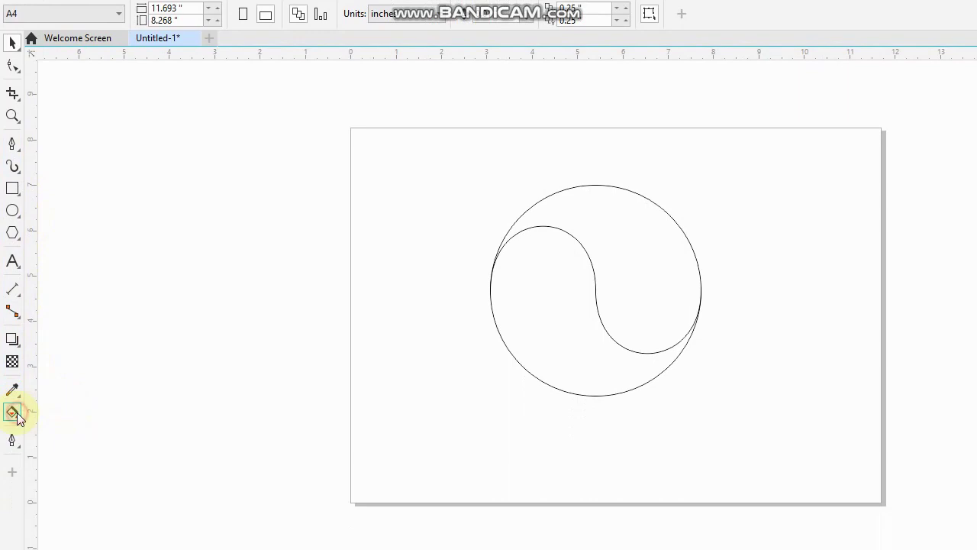
Step: Fill the circle's lower half, below the S-curve, with black using Smart Fill
{"action": "left_click", "coordinate": [18, 417]}
{"action": "left_click", "coordinate": [40, 426]}
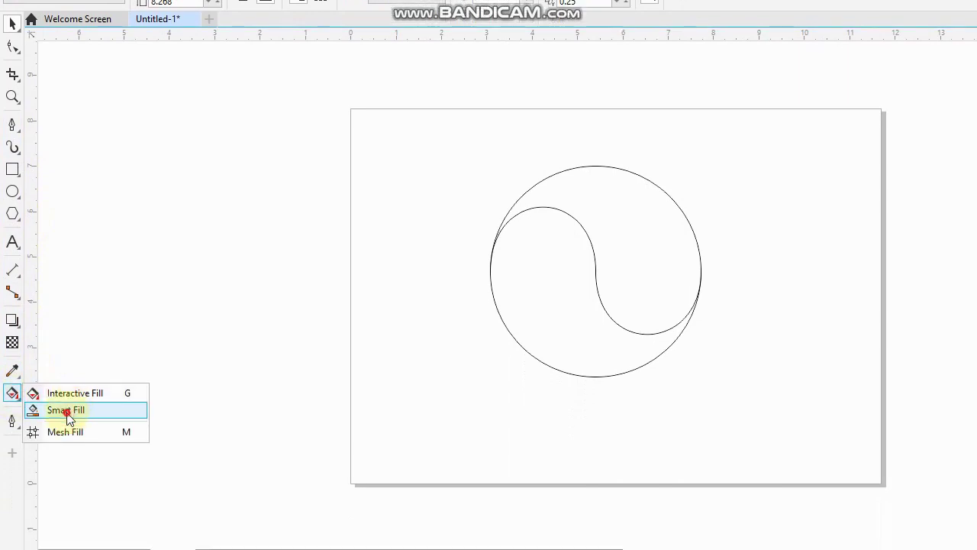
{"action": "left_click", "coordinate": [553, 285]}
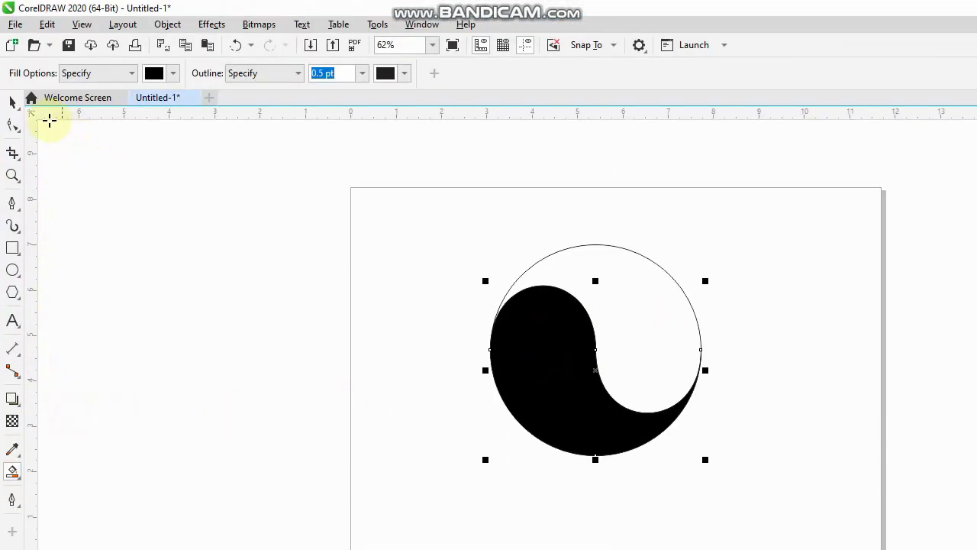
Step: Move the circle outline off the black shape and delete it
{"action": "left_click", "coordinate": [9, 100]}
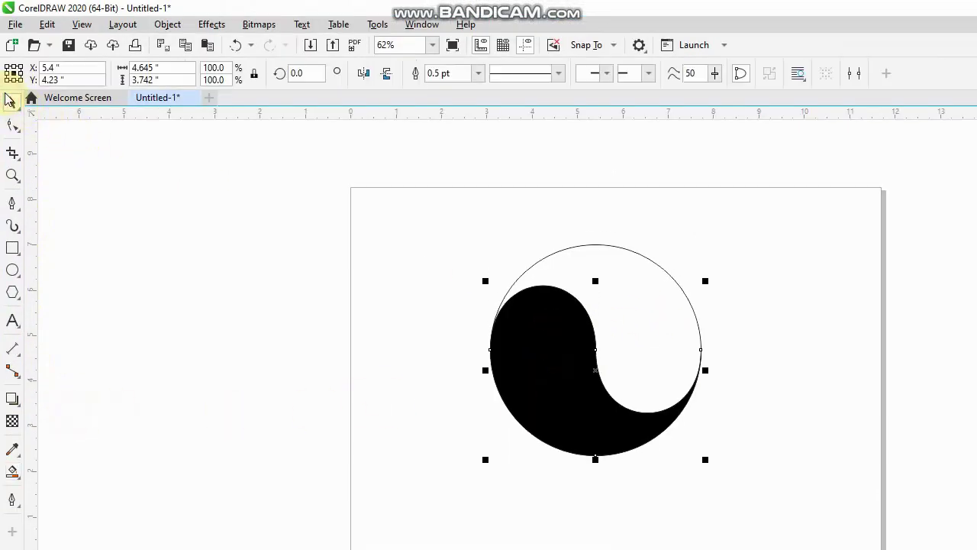
{"action": "left_click", "coordinate": [622, 248]}
{"action": "left_click_drag", "start_coordinate": [647, 283], "coordinate": [976, 206]}
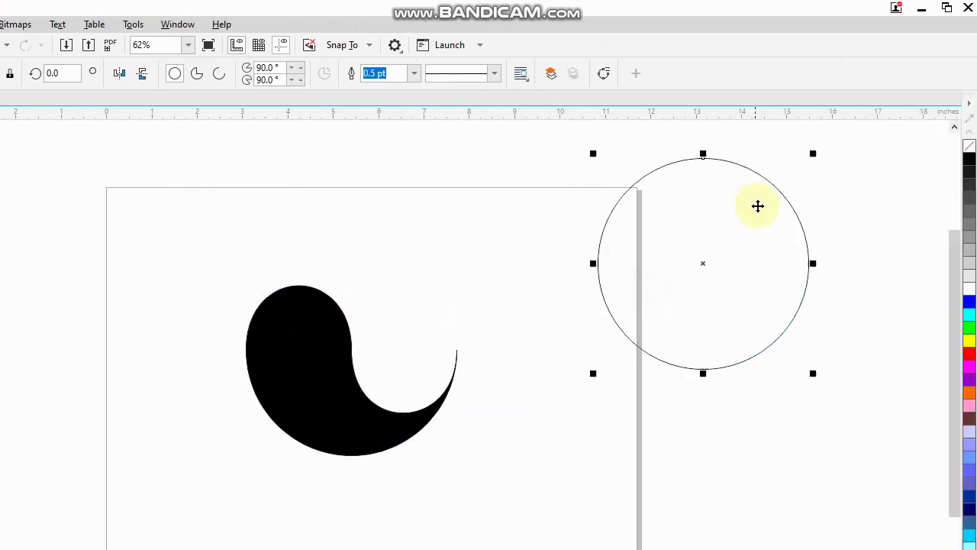
{"action": "right_click", "coordinate": [687, 234]}
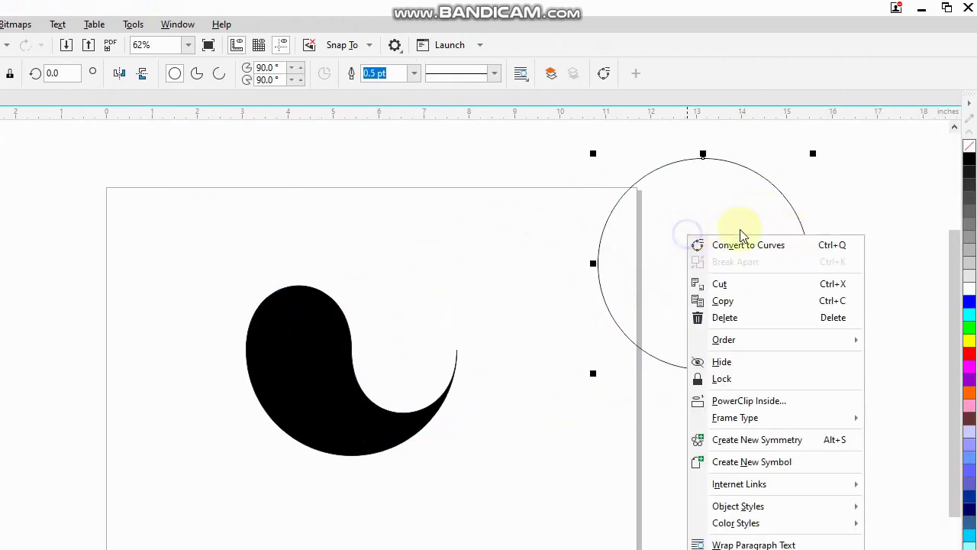
{"action": "left_click", "coordinate": [730, 316]}
Step: Move the black shape to the page's lower left and delete the leftover S-curve
{"action": "left_click", "coordinate": [310, 388]}
{"action": "left_click_drag", "start_coordinate": [323, 367], "coordinate": [191, 436]}
{"action": "left_click", "coordinate": [355, 264]}
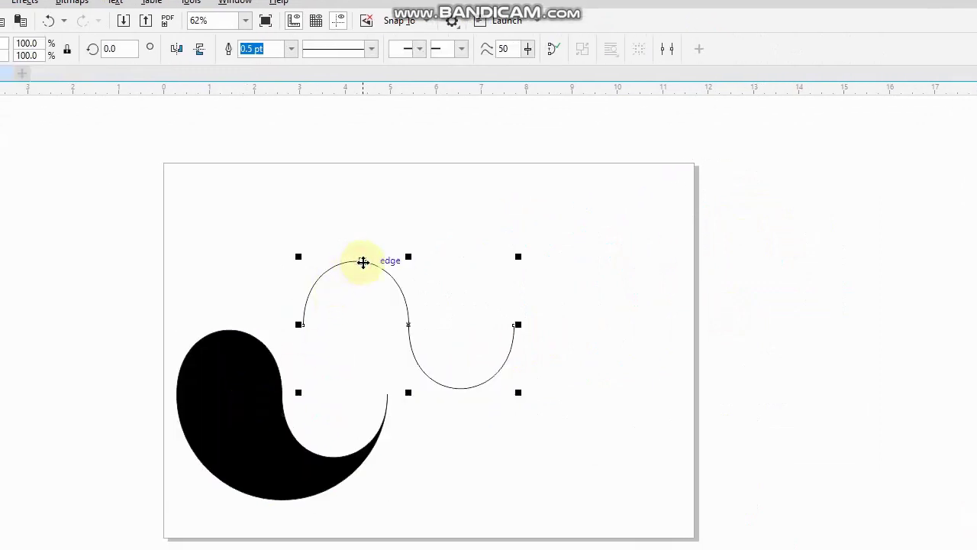
{"action": "right_click", "coordinate": [361, 260]}
{"action": "left_click", "coordinate": [417, 312]}
{"action": "key", "text": "Delete"}
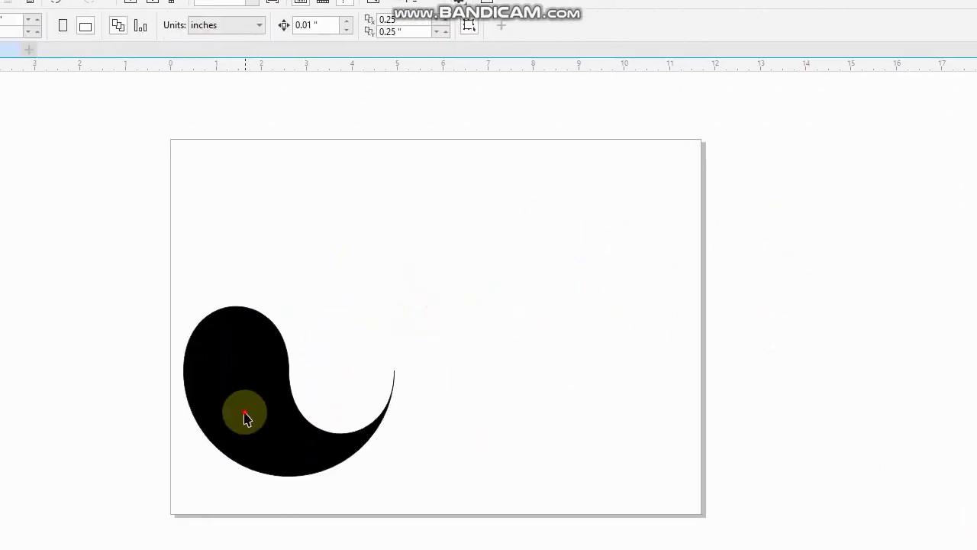
Step: Move the black shape to the middle of the page and mirror it vertically and horizontally
{"action": "left_click_drag", "start_coordinate": [248, 412], "coordinate": [382, 328]}
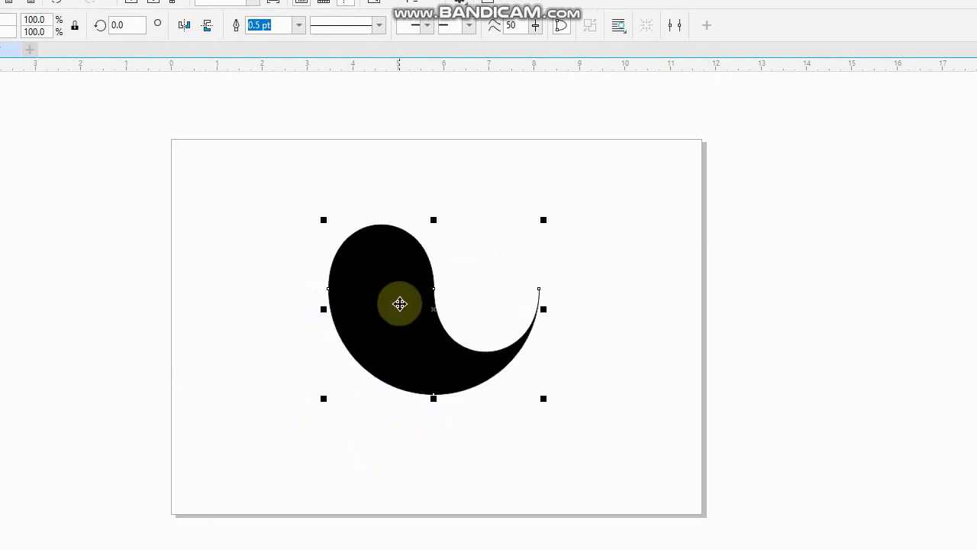
{"action": "left_click", "coordinate": [246, 77]}
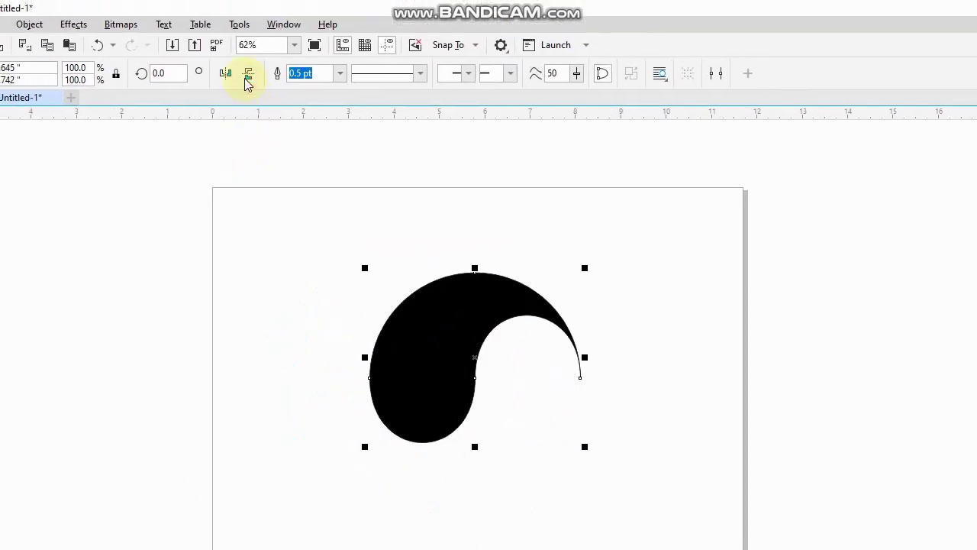
{"action": "left_click", "coordinate": [227, 77]}
{"action": "left_click_drag", "start_coordinate": [560, 371], "coordinate": [561, 349]}
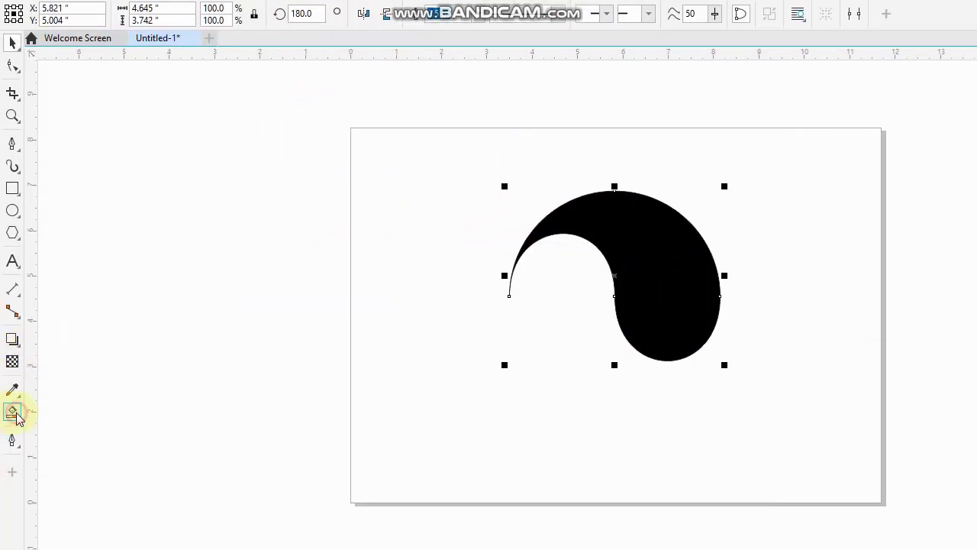
Step: Apply a linear gradient with Interactive Fill from red at the shape's upper left to orange at its lower right
{"action": "left_click", "coordinate": [15, 414]}
{"action": "left_click", "coordinate": [66, 409]}
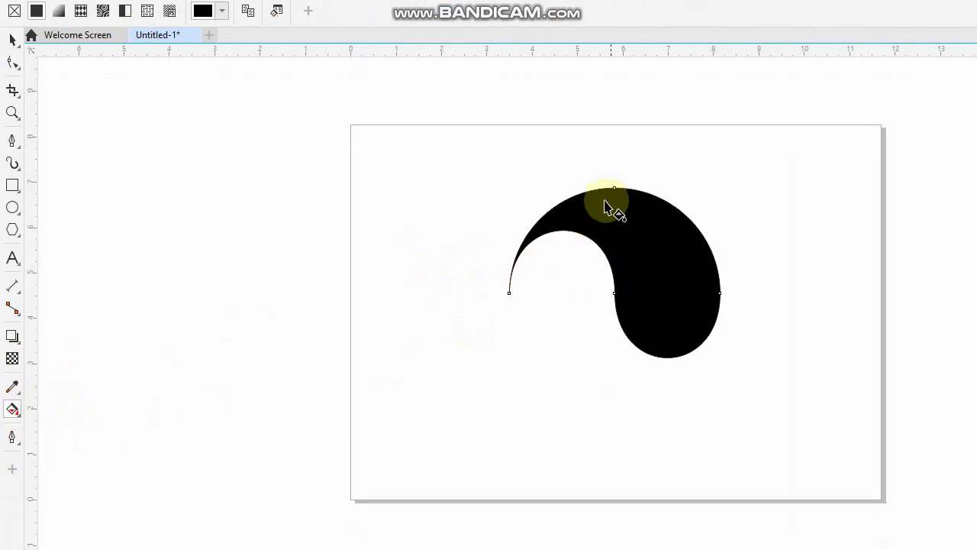
{"action": "left_click_drag", "start_coordinate": [589, 203], "coordinate": [702, 355]}
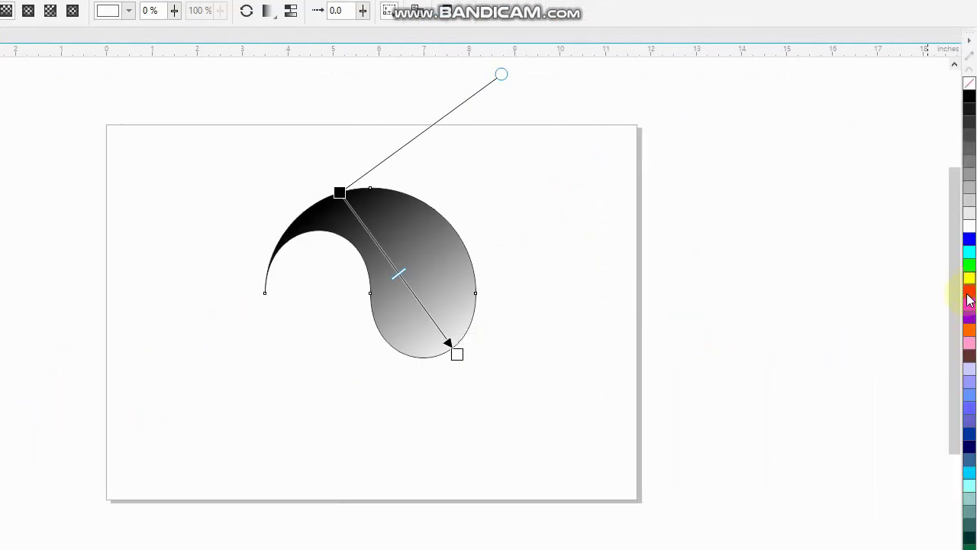
{"action": "left_click_drag", "start_coordinate": [969, 329], "coordinate": [457, 354]}
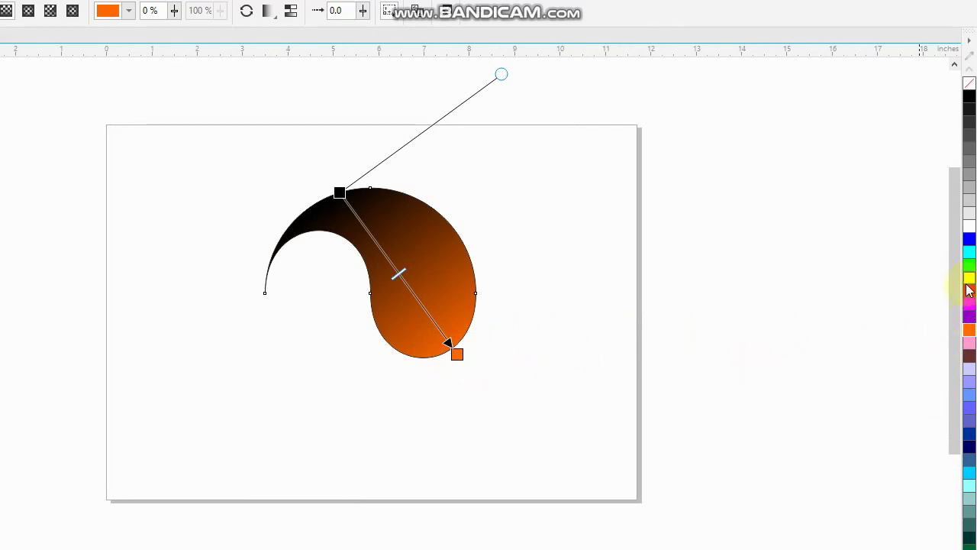
{"action": "left_click_drag", "start_coordinate": [970, 296], "coordinate": [339, 192]}
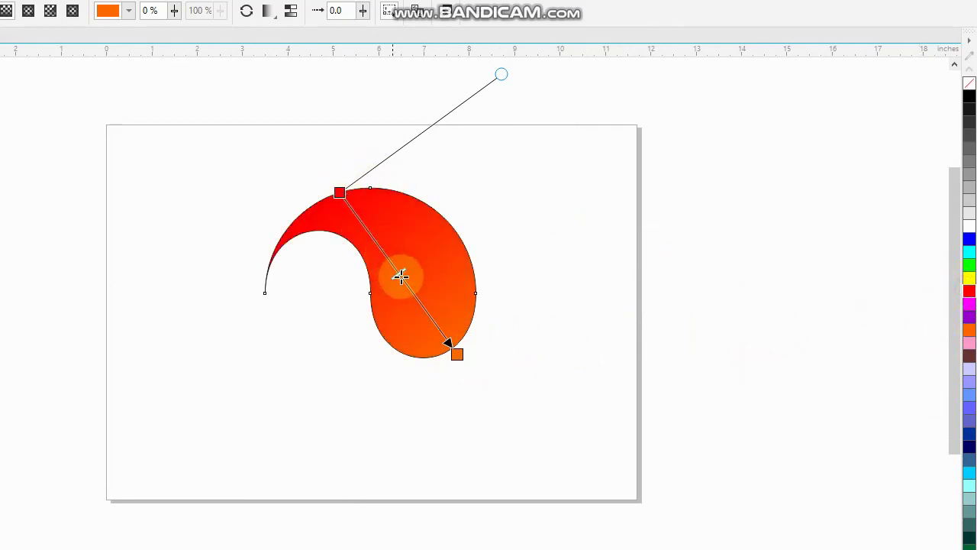
Step: Shift the gradient's red start just outside the curved shape's upper edge and set the shape's outline to None
{"action": "left_click", "coordinate": [338, 190]}
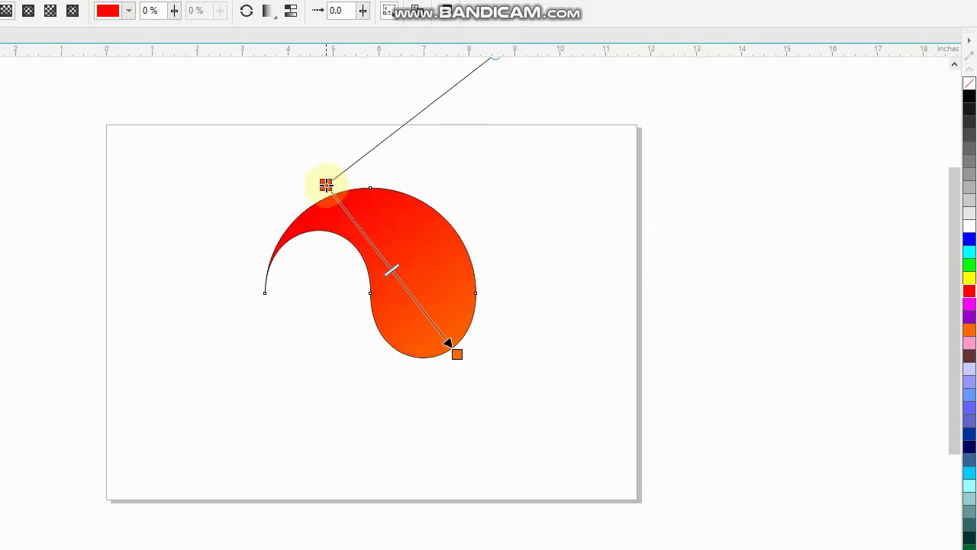
{"action": "left_click", "coordinate": [456, 354]}
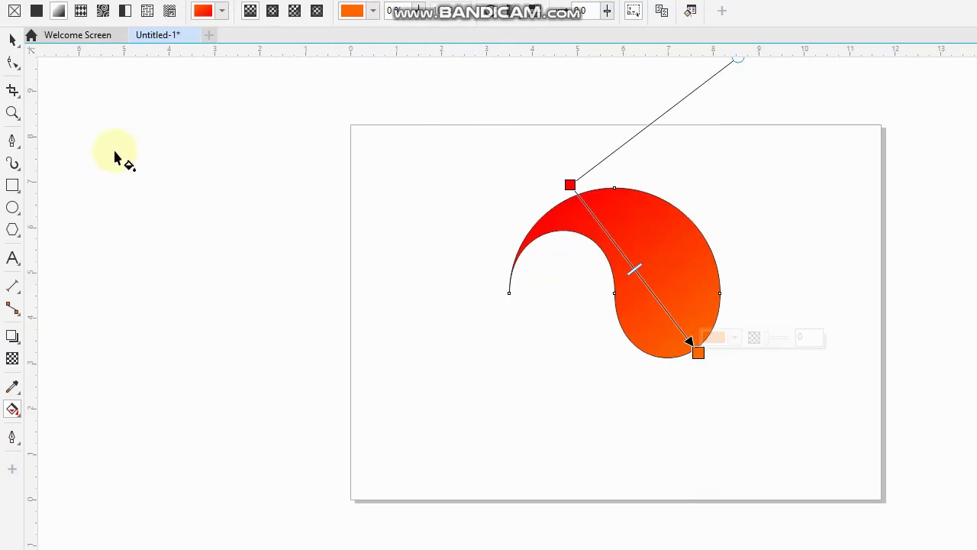
{"action": "left_click", "coordinate": [12, 38]}
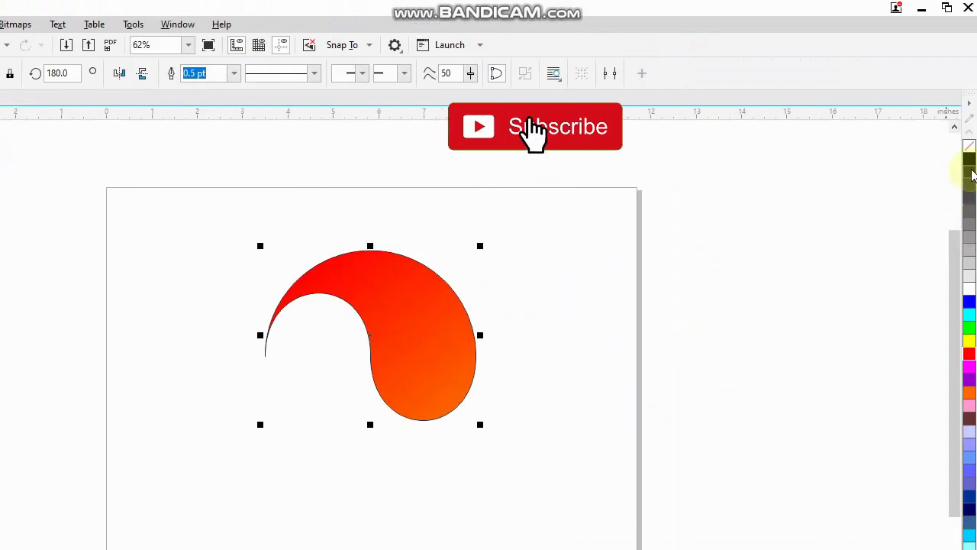
{"action": "left_click", "coordinate": [237, 71]}
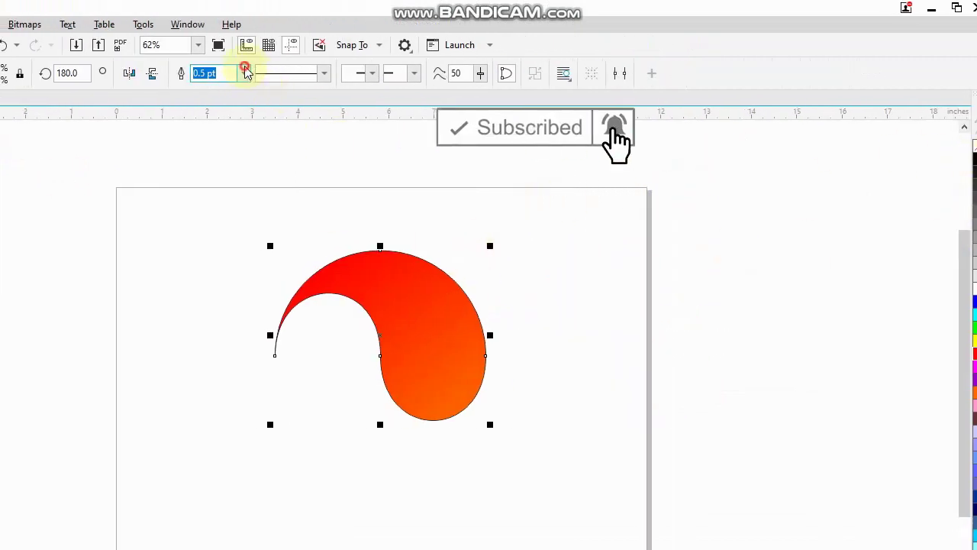
{"action": "left_click", "coordinate": [200, 87]}
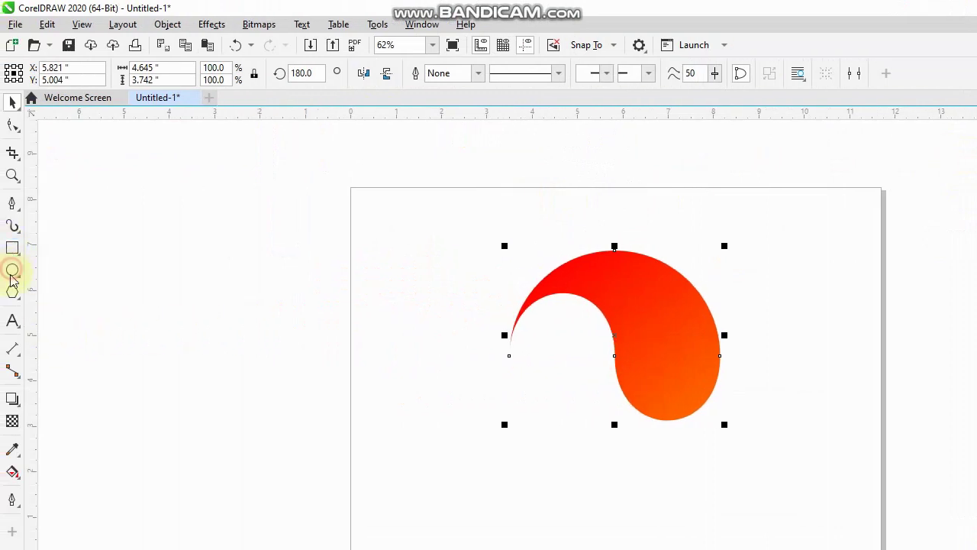
Step: Draw a circle about 1.73 inches in diameter inside the hollow of the red-orange shape
{"action": "left_click", "coordinate": [13, 270]}
{"action": "scroll", "coordinate": [562, 346], "scroll_direction": "up", "scroll_amount": 3}
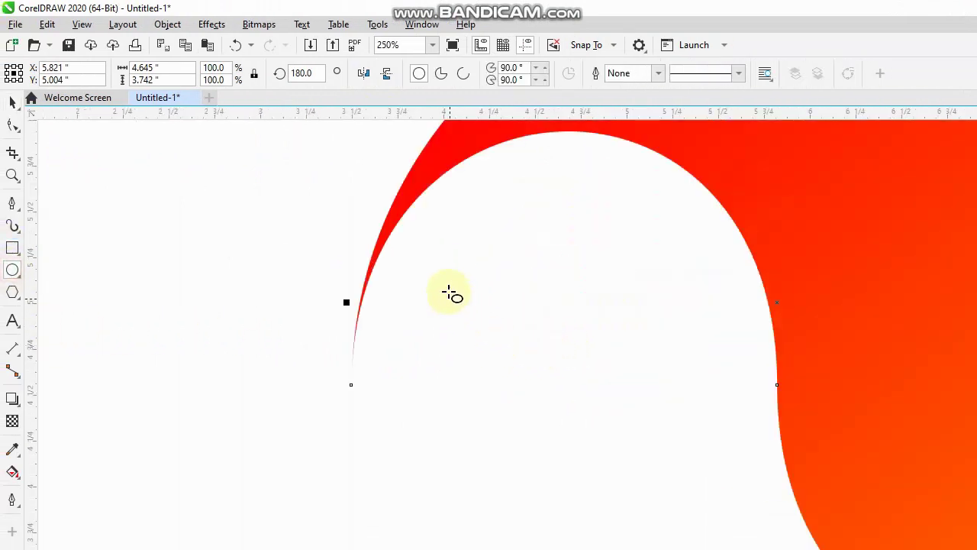
{"action": "left_click_drag", "start_coordinate": [433, 257], "coordinate": [691, 549]}
{"action": "left_click_drag", "start_coordinate": [691, 435], "coordinate": [691, 435]}
{"action": "left_click_drag", "start_coordinate": [545, 272], "coordinate": [523, 188]}
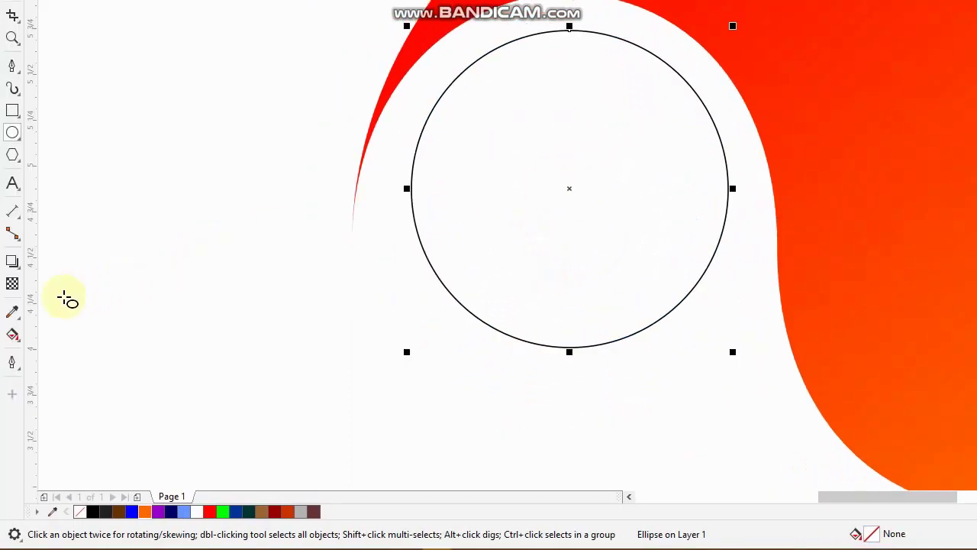
Step: Apply a horizontal linear gradient across the circle with Interactive Fill, from orange at its left edge to yellow at its right
{"action": "left_click", "coordinate": [13, 336]}
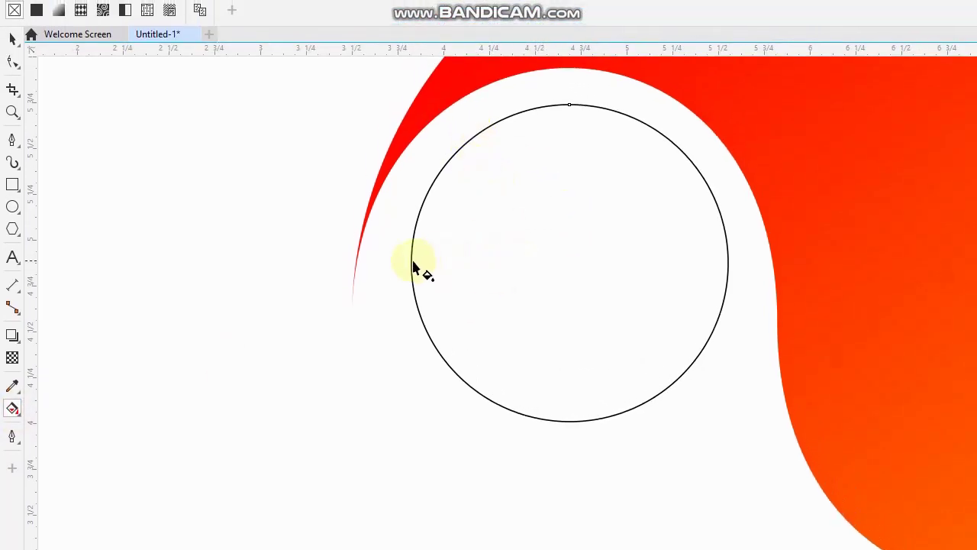
{"action": "left_click_drag", "start_coordinate": [412, 264], "coordinate": [727, 263]}
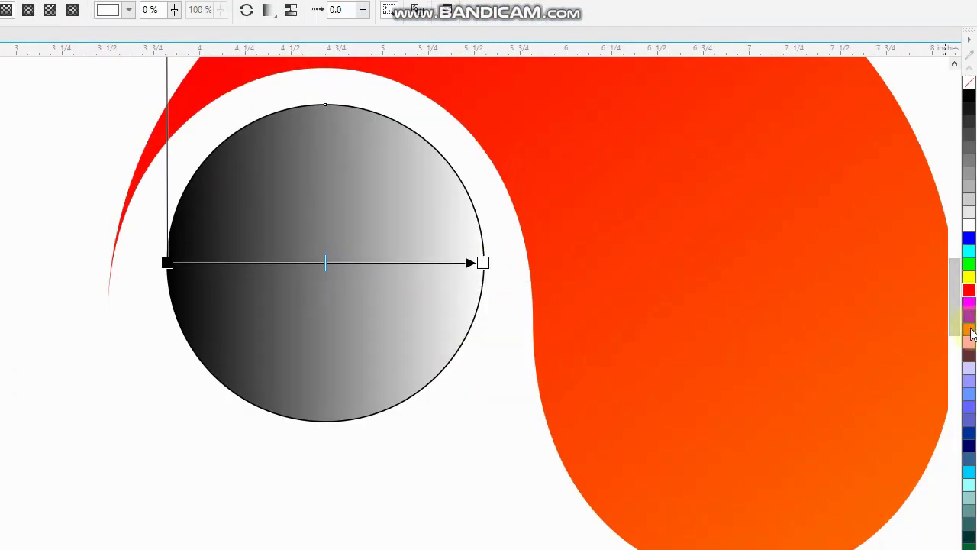
{"action": "left_click_drag", "start_coordinate": [970, 328], "coordinate": [537, 270]}
{"action": "left_click_drag", "start_coordinate": [286, 270], "coordinate": [167, 263]}
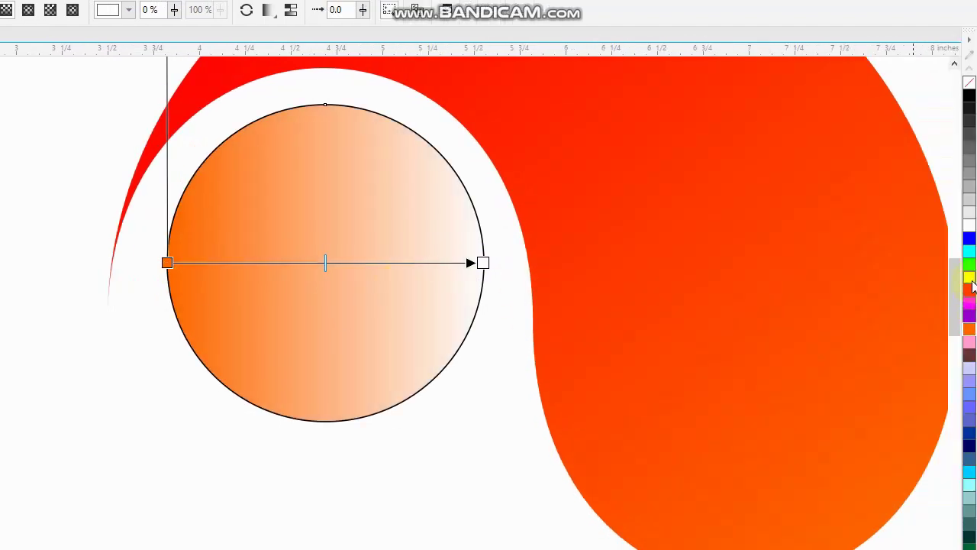
{"action": "left_click_drag", "start_coordinate": [972, 281], "coordinate": [483, 264]}
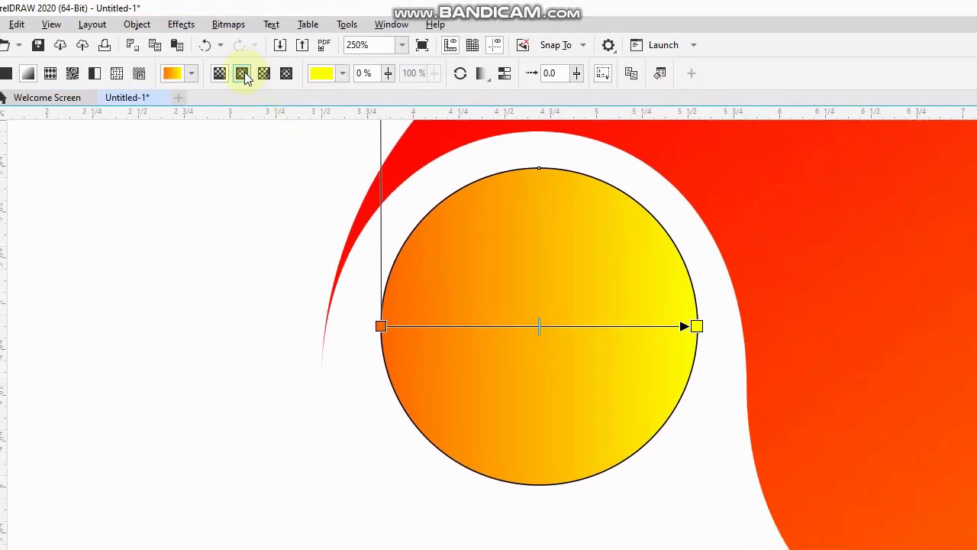
Step: Make the circle's gradient elliptical with its orange end slightly past the edge, and set the circle's outline to None
{"action": "left_click", "coordinate": [243, 72]}
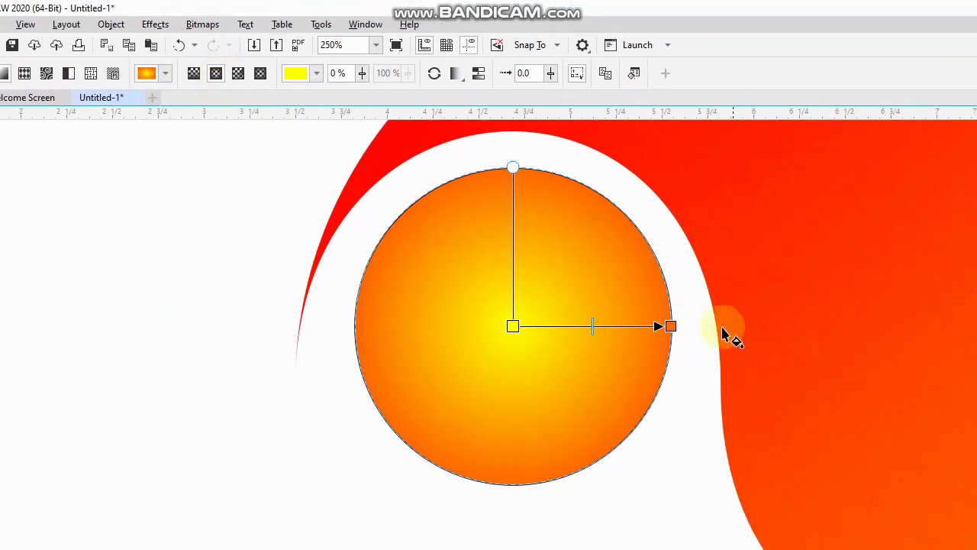
{"action": "left_click_drag", "start_coordinate": [670, 327], "coordinate": [680, 326]}
{"action": "left_click", "coordinate": [680, 327]}
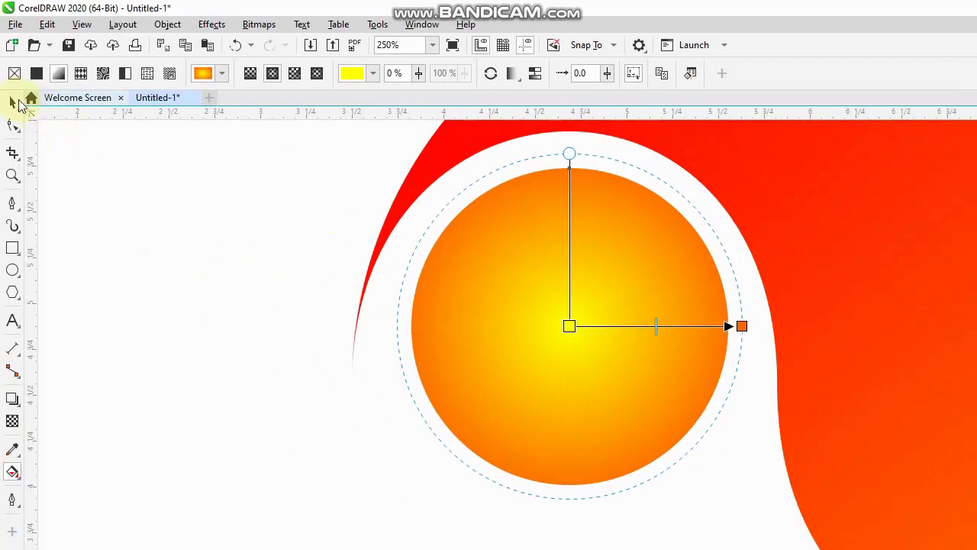
Step: Enlarge the gradient circle from its centre to about 2.03 inches in diameter, leaving a thin gap to the curved shape
{"action": "left_click", "coordinate": [14, 101]}
{"action": "scroll", "coordinate": [372, 320], "scroll_direction": "down", "scroll_amount": 4}
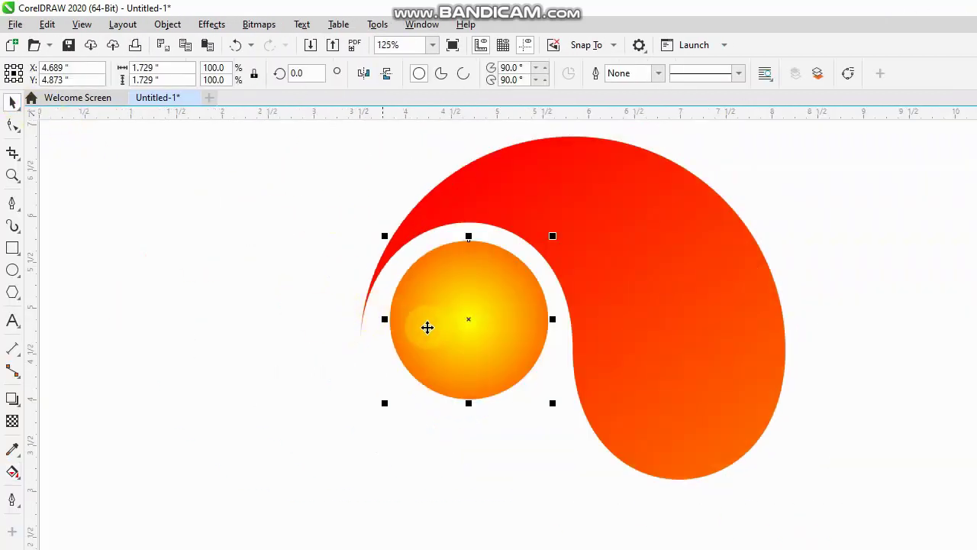
{"action": "scroll", "coordinate": [444, 347], "scroll_direction": "up", "scroll_amount": 2}
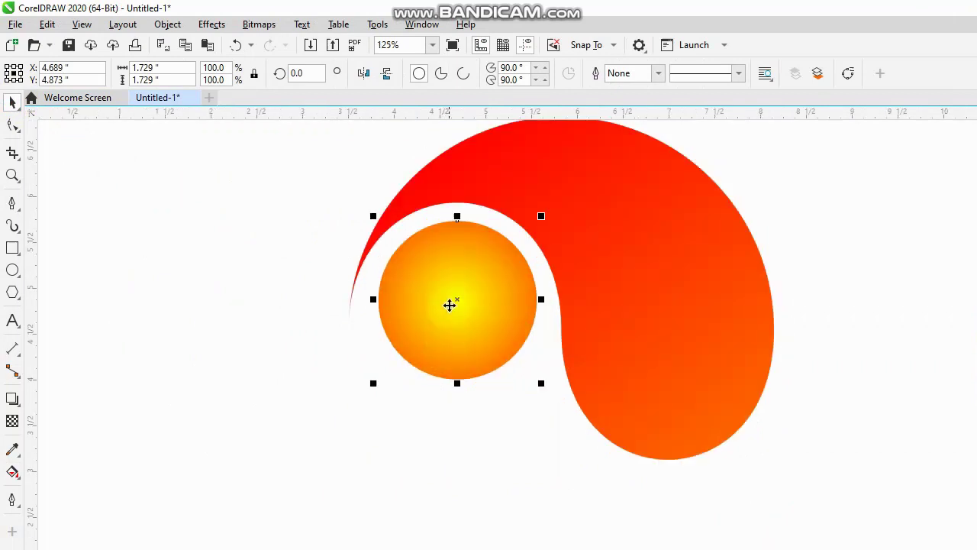
{"action": "left_click_drag", "start_coordinate": [540, 387], "coordinate": [558, 399]}
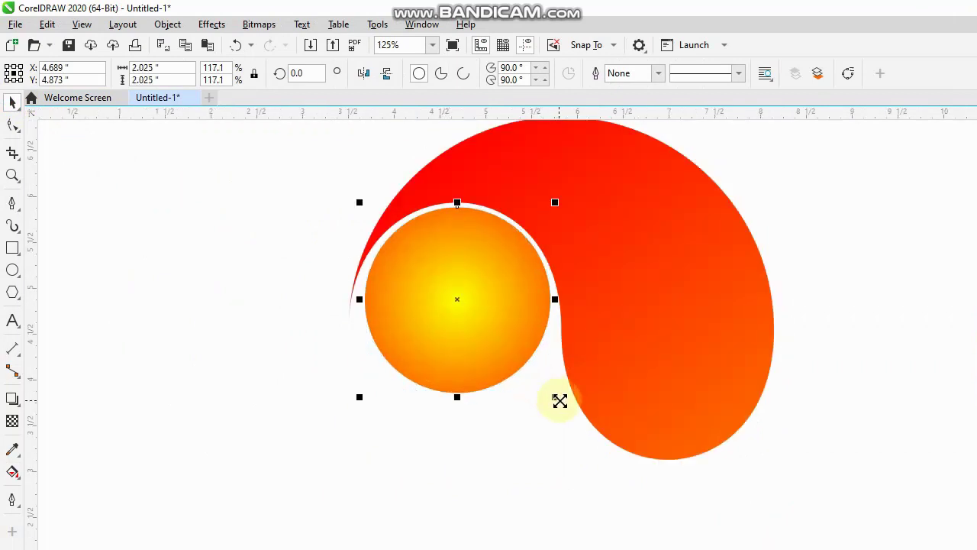
Step: Move the curved shape's rotation centre onto the centre of the yellow-orange circle
{"action": "scroll", "coordinate": [469, 297], "scroll_direction": "down", "scroll_amount": 2}
{"action": "left_click", "coordinate": [588, 267]}
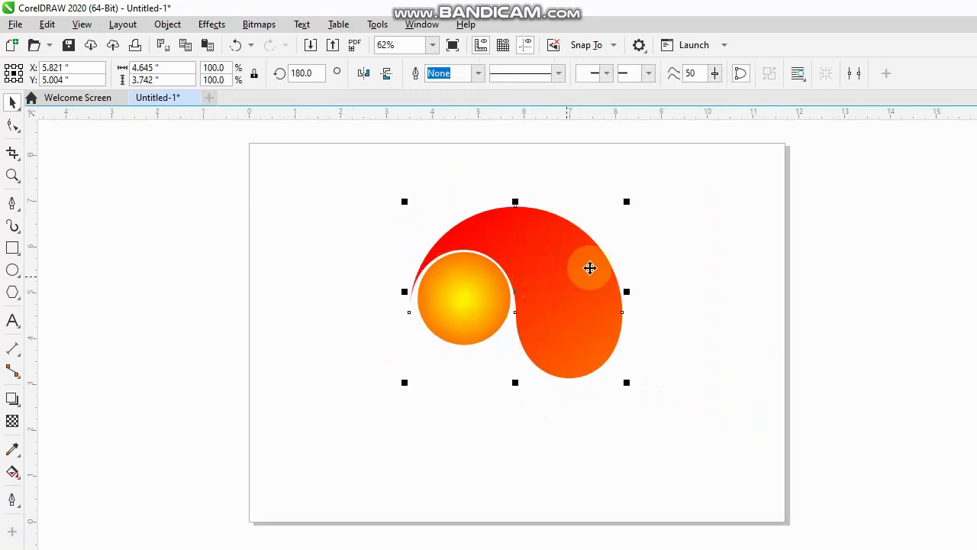
{"action": "left_click", "coordinate": [528, 296]}
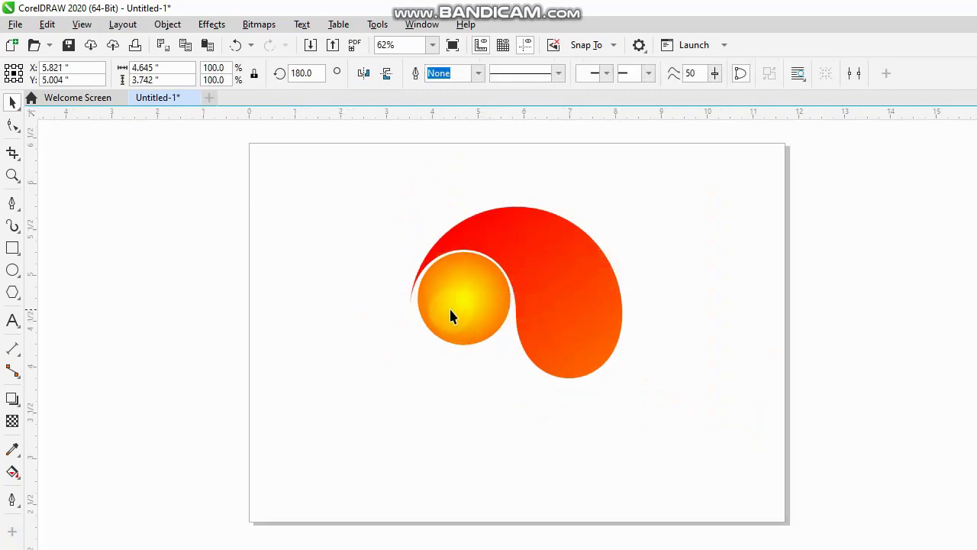
{"action": "scroll", "coordinate": [449, 306], "scroll_direction": "up", "scroll_amount": 2}
{"action": "mouse_move", "coordinate": [581, 274]}
{"action": "left_mouse_down"}
{"action": "mouse_move", "coordinate": [545, 268]}
{"action": "mouse_move", "coordinate": [477, 279]}
{"action": "left_mouse_up"}
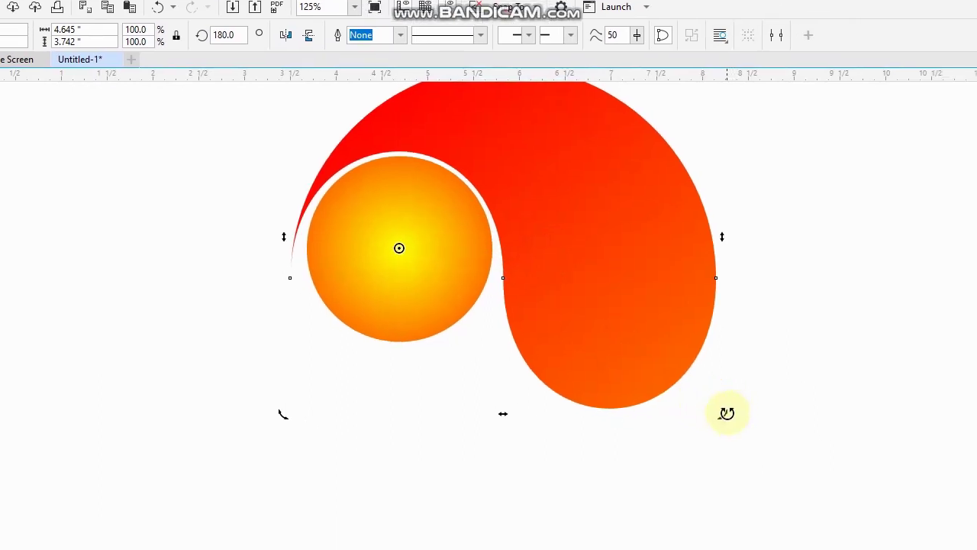
Step: Rotate a copy of the curved shape about half a turn around the circle so it wraps the circle's lower side
{"action": "left_click_drag", "start_coordinate": [726, 412], "coordinate": [315, 479]}
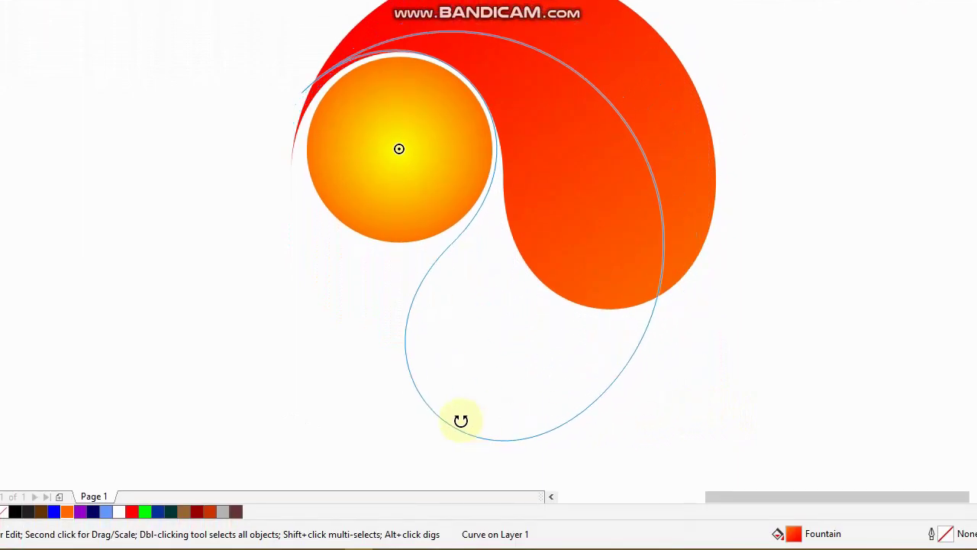
{"action": "left_click_drag", "start_coordinate": [315, 380], "coordinate": [271, 357]}
{"action": "left_click_drag", "start_coordinate": [245, 327], "coordinate": [168, 256]}
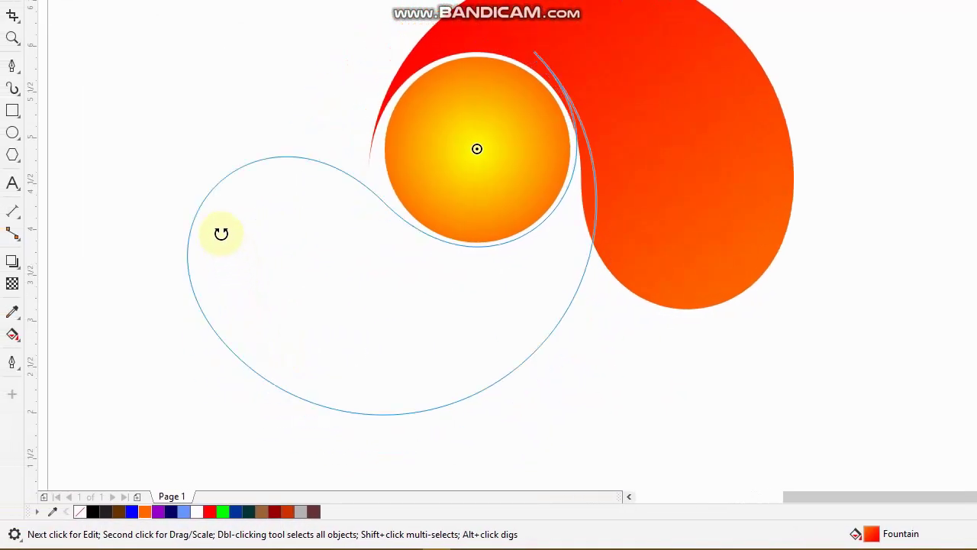
{"action": "left_click_drag", "start_coordinate": [215, 201], "coordinate": [213, 191]}
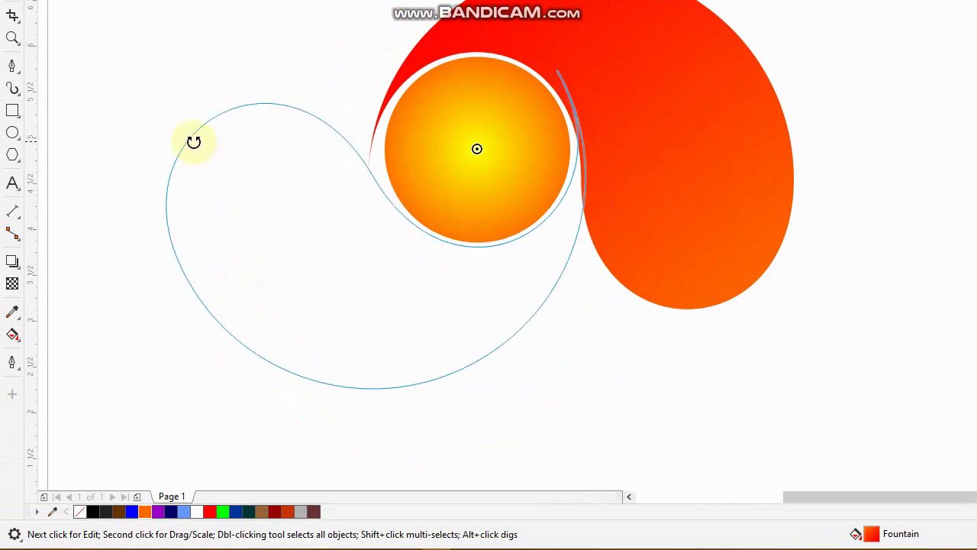
{"action": "left_click_drag", "start_coordinate": [193, 142], "coordinate": [186, 114]}
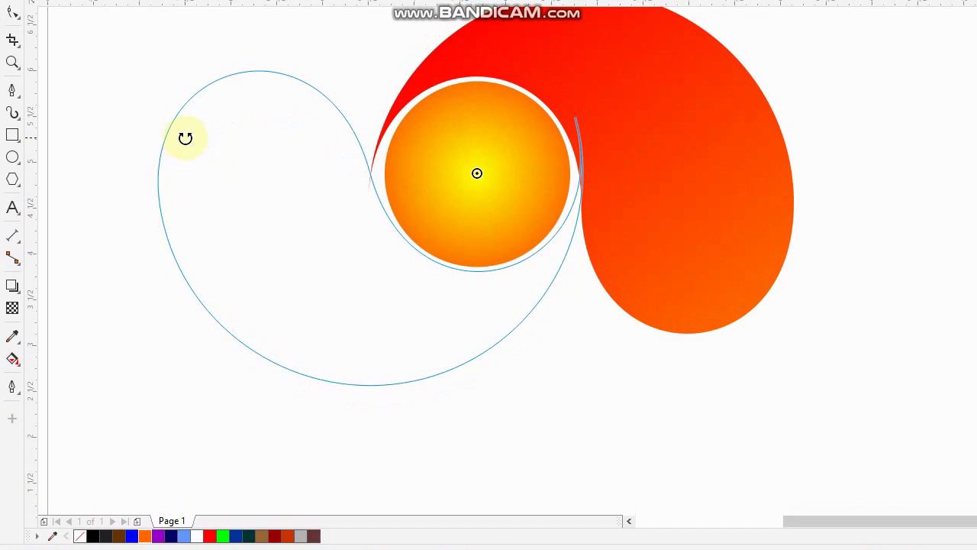
{"action": "left_click_drag", "start_coordinate": [201, 157], "coordinate": [203, 164]}
{"action": "scroll", "coordinate": [442, 236], "scroll_direction": "down", "scroll_amount": 3}
{"action": "left_click", "coordinate": [588, 173]}
{"action": "scroll", "coordinate": [487, 248], "scroll_direction": "up", "scroll_amount": 2}
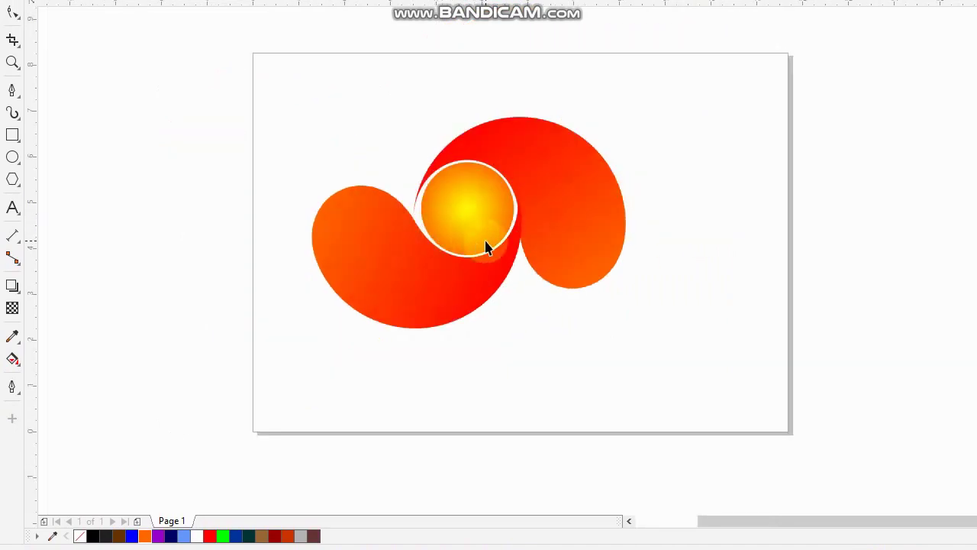
{"action": "scroll", "coordinate": [486, 246], "scroll_direction": "up", "scroll_amount": 1}
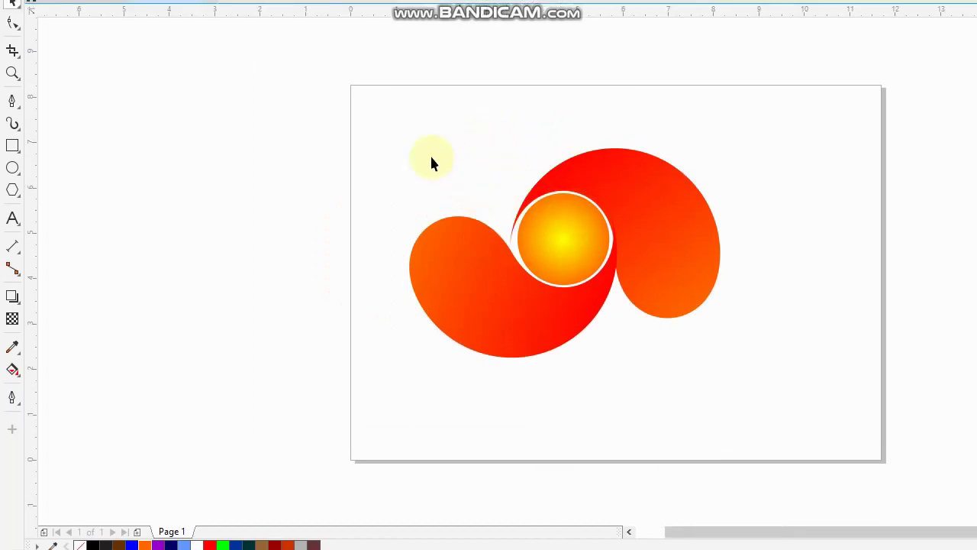
Step: Select both curved shapes and the circle and move them right toward the middle of the page
{"action": "mouse_move", "coordinate": [259, 115]}
{"action": "left_mouse_down"}
{"action": "mouse_move", "coordinate": [790, 355]}
{"action": "mouse_move", "coordinate": [778, 361]}
{"action": "left_mouse_up"}
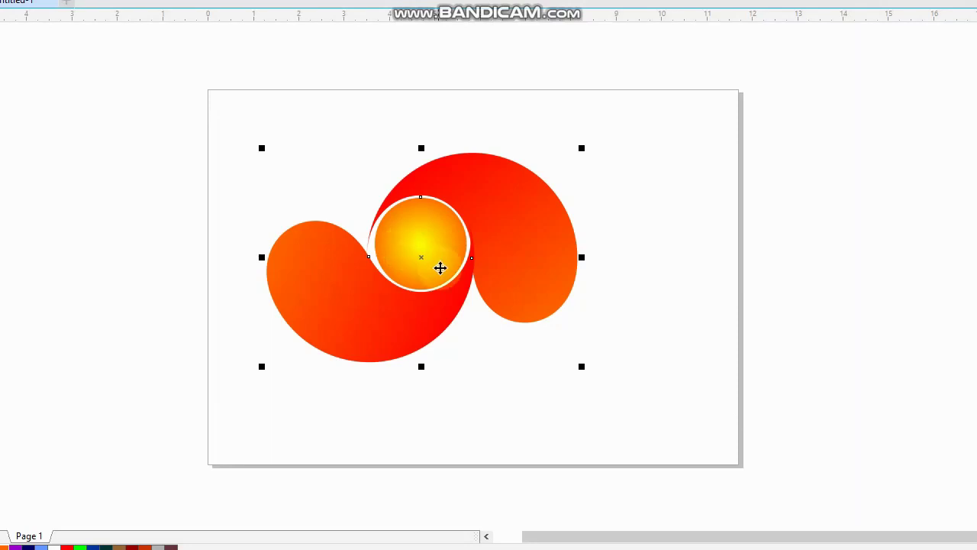
{"action": "mouse_move", "coordinate": [423, 258]}
{"action": "left_mouse_down"}
{"action": "mouse_move", "coordinate": [502, 273]}
{"action": "mouse_move", "coordinate": [497, 255]}
{"action": "left_mouse_up"}
{"action": "left_click", "coordinate": [751, 231]}
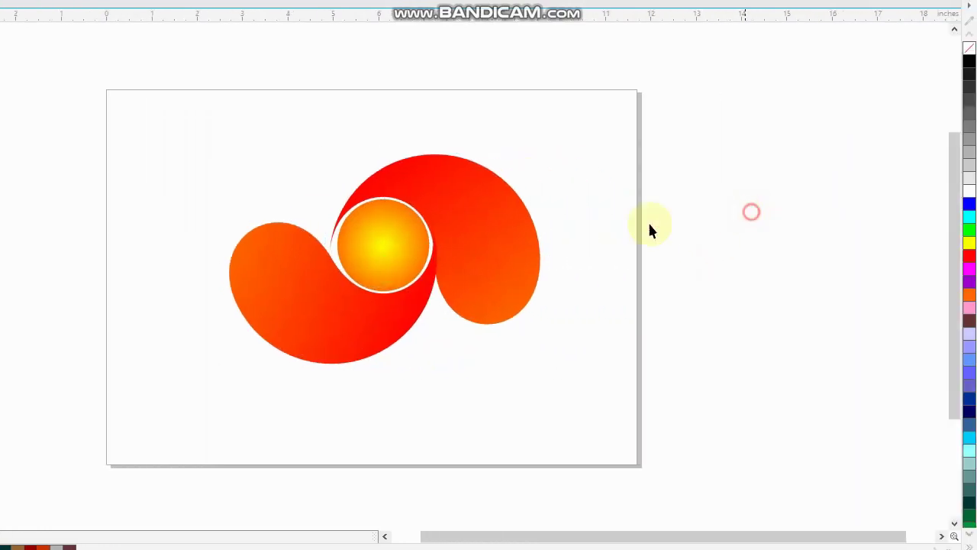
{"action": "scroll", "coordinate": [311, 220], "scroll_direction": "down", "scroll_amount": 2}
{"action": "scroll", "coordinate": [304, 241], "scroll_direction": "up", "scroll_amount": 2}
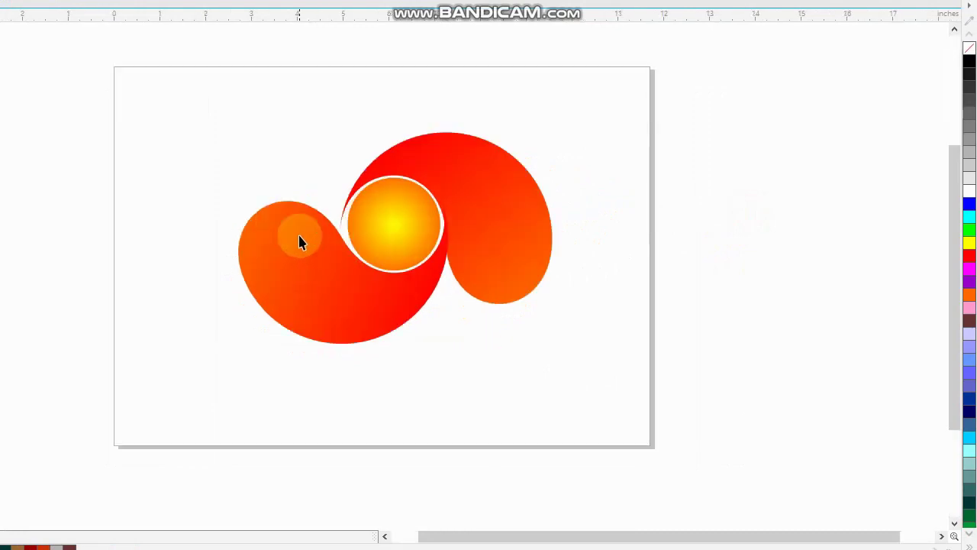
{"action": "scroll", "coordinate": [304, 243], "scroll_direction": "up", "scroll_amount": 2}
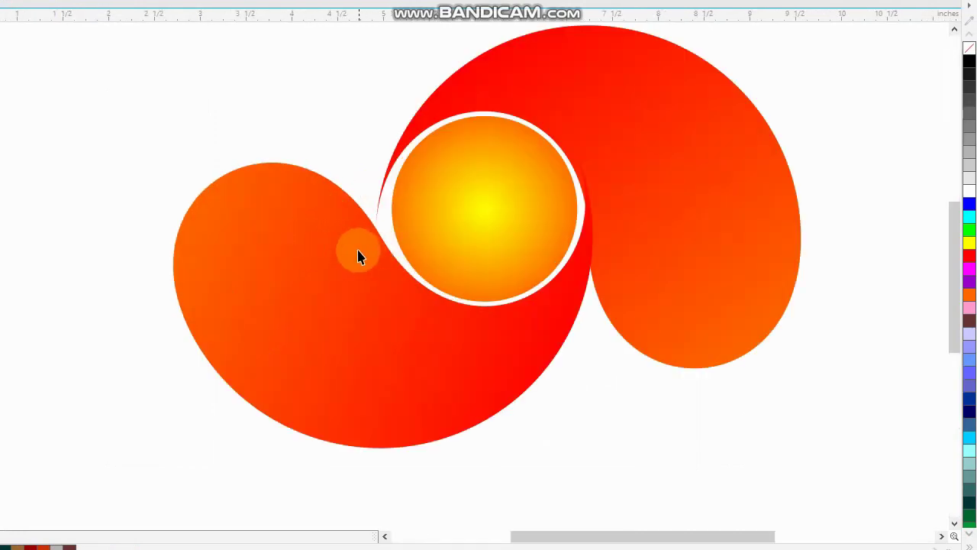
{"action": "scroll", "coordinate": [358, 255], "scroll_direction": "down", "scroll_amount": 4}
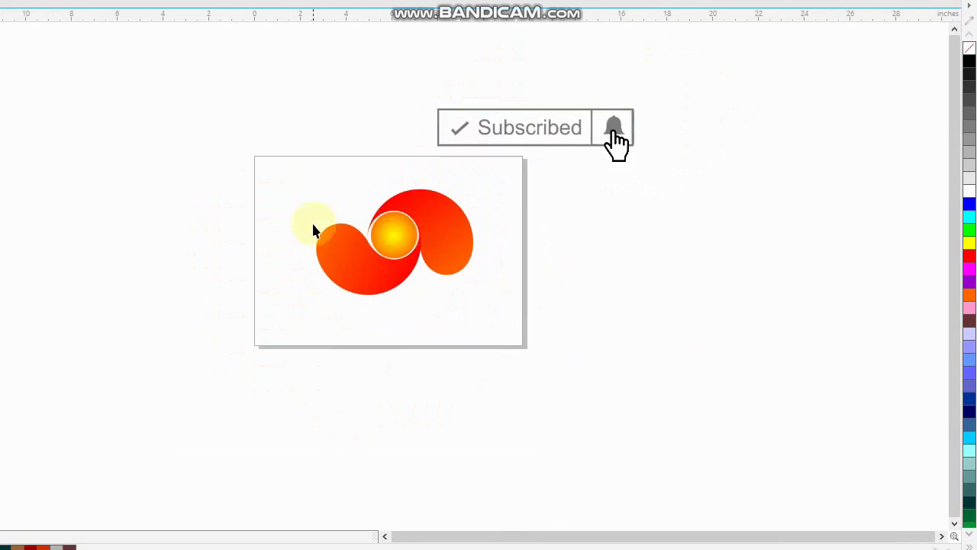
{"action": "scroll", "coordinate": [313, 227], "scroll_direction": "up", "scroll_amount": 2}
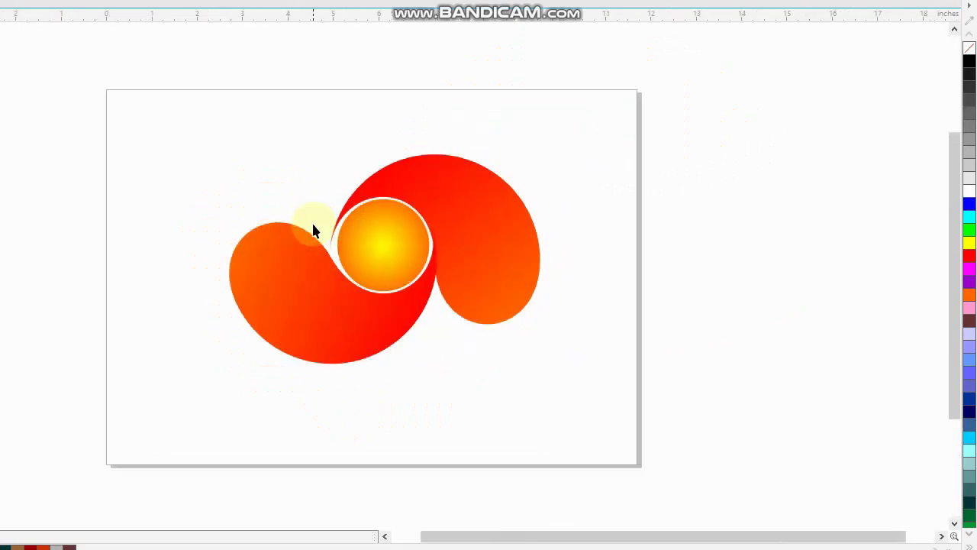
Step: Select the whole logo, move it slightly up and to the left on the page, and deselect it
{"action": "mouse_move", "coordinate": [28, 103]}
{"action": "left_mouse_down"}
{"action": "mouse_move", "coordinate": [619, 390]}
{"action": "mouse_move", "coordinate": [666, 397]}
{"action": "left_mouse_up"}
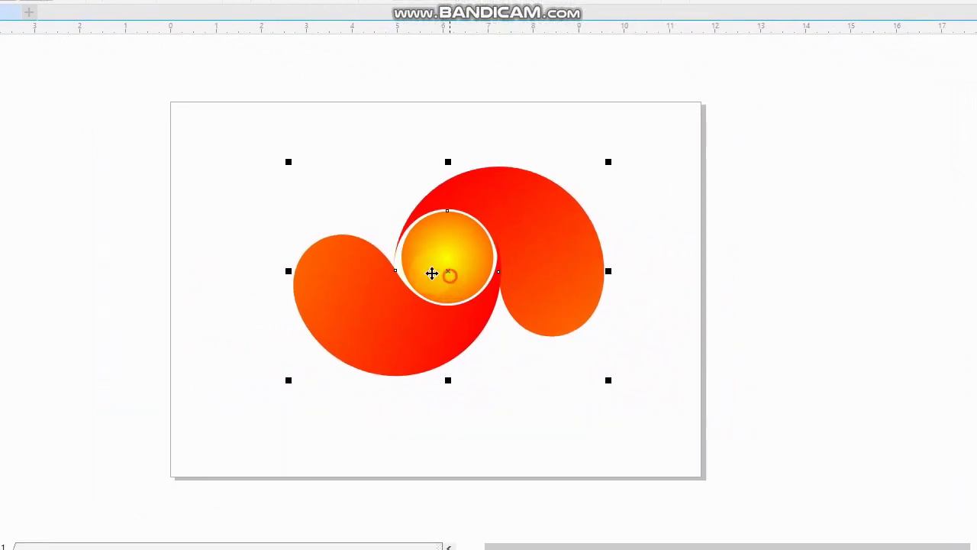
{"action": "left_click_drag", "start_coordinate": [405, 255], "coordinate": [399, 251]}
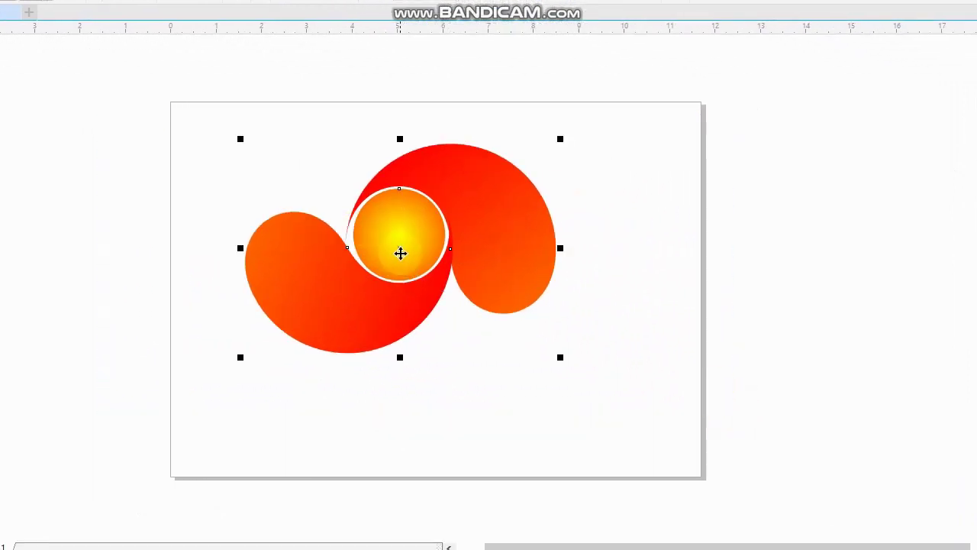
{"action": "left_click", "coordinate": [593, 248]}
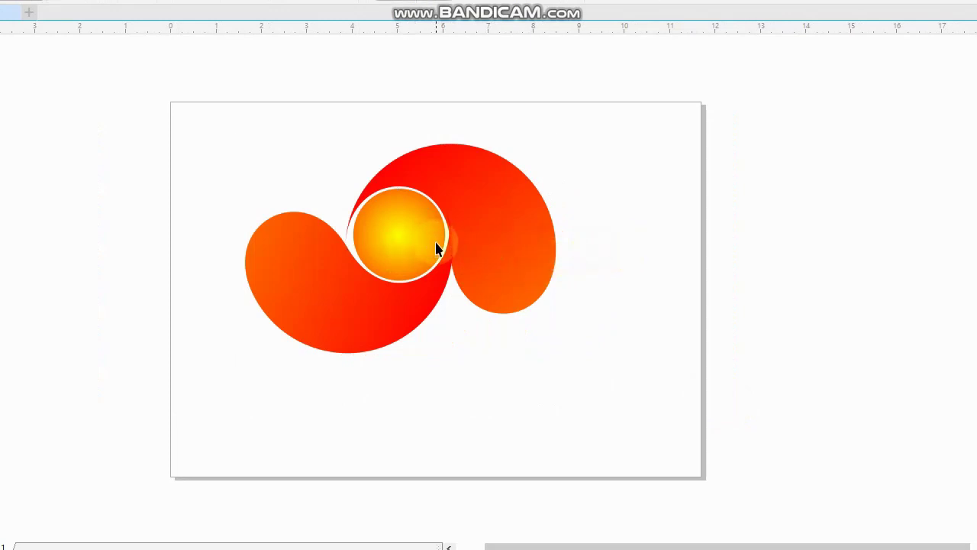